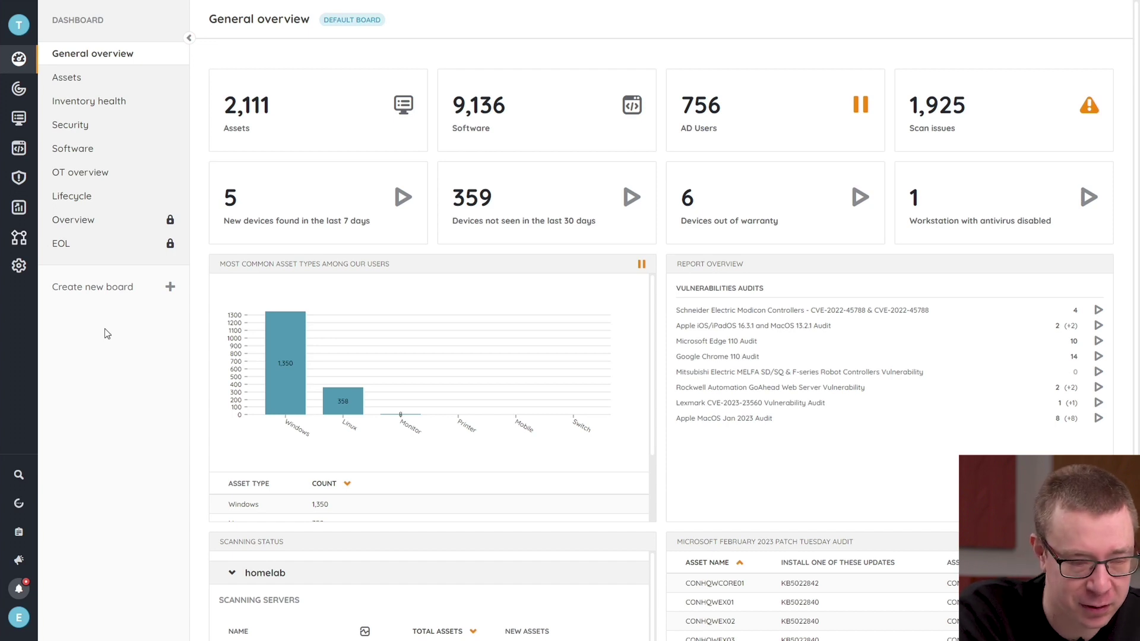
Step: Filter the Reports section to Custom reports and scroll through the 93 listed reports
{"action": "left_click", "coordinate": [18, 209]}
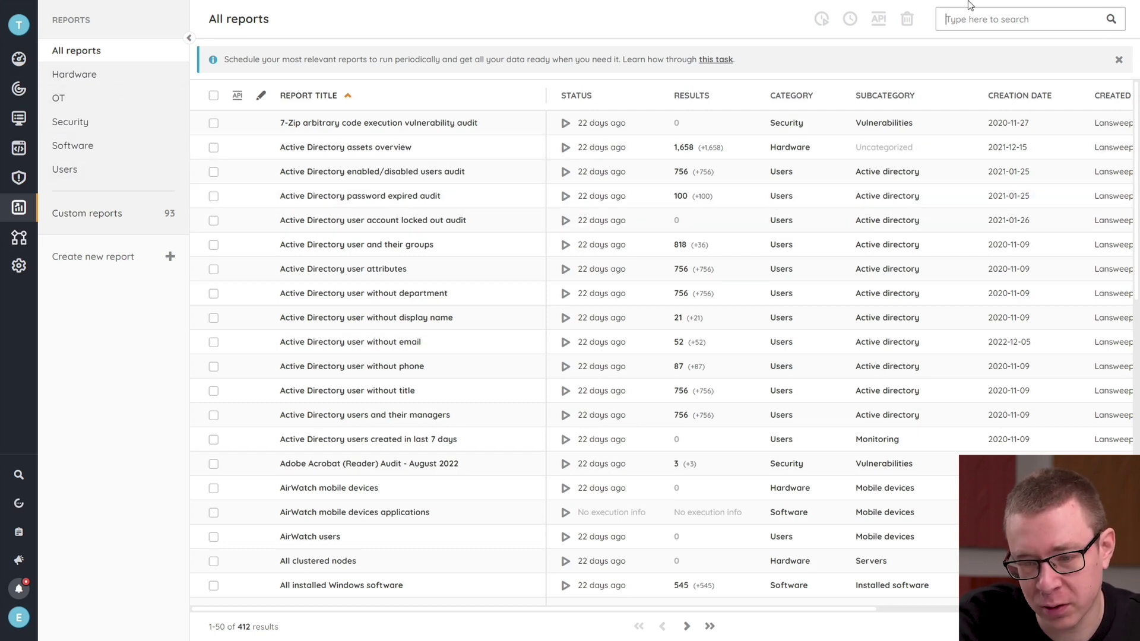
{"action": "left_click", "coordinate": [971, 27]}
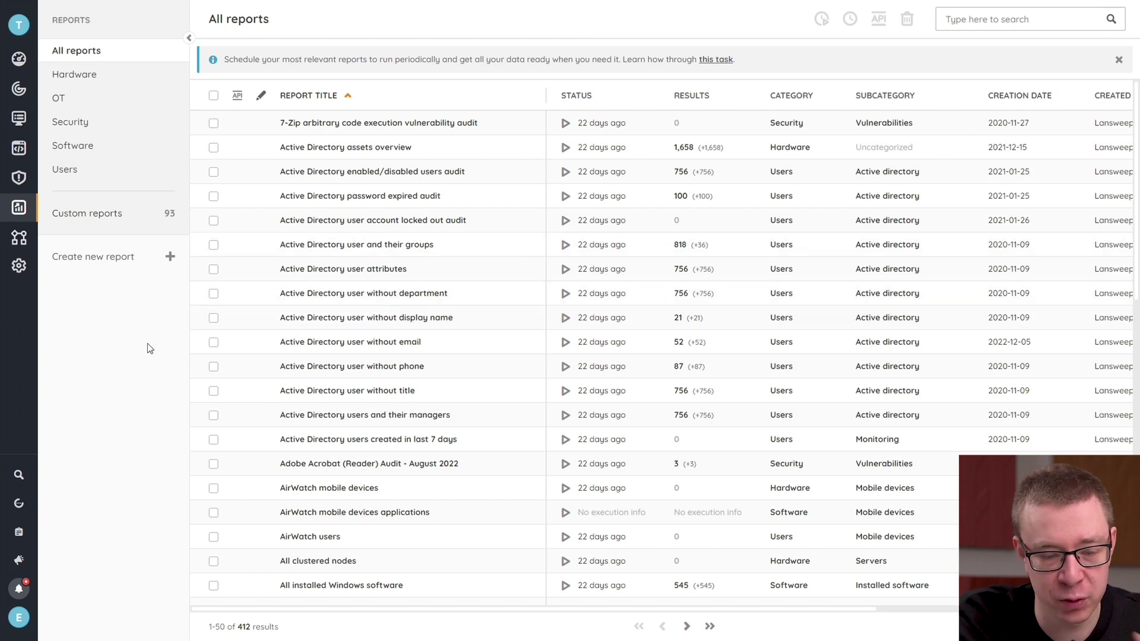
{"action": "left_click", "coordinate": [117, 220]}
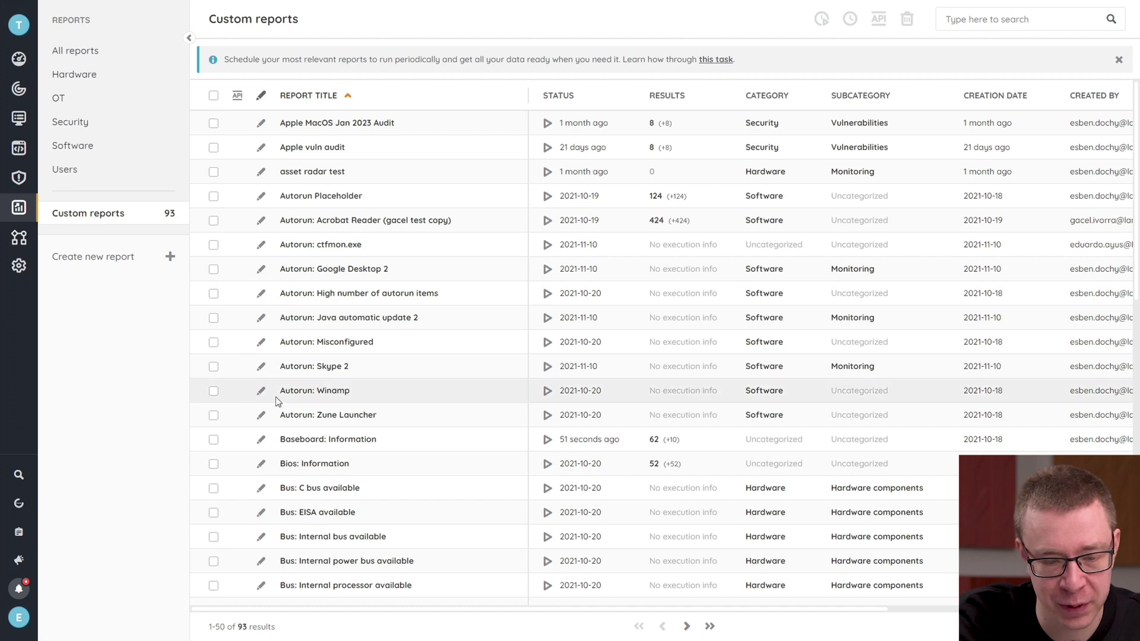
{"action": "scroll", "coordinate": [278, 398], "scroll_direction": "down", "scroll_amount": 5}
{"action": "scroll", "coordinate": [279, 402], "scroll_direction": "down", "scroll_amount": 4}
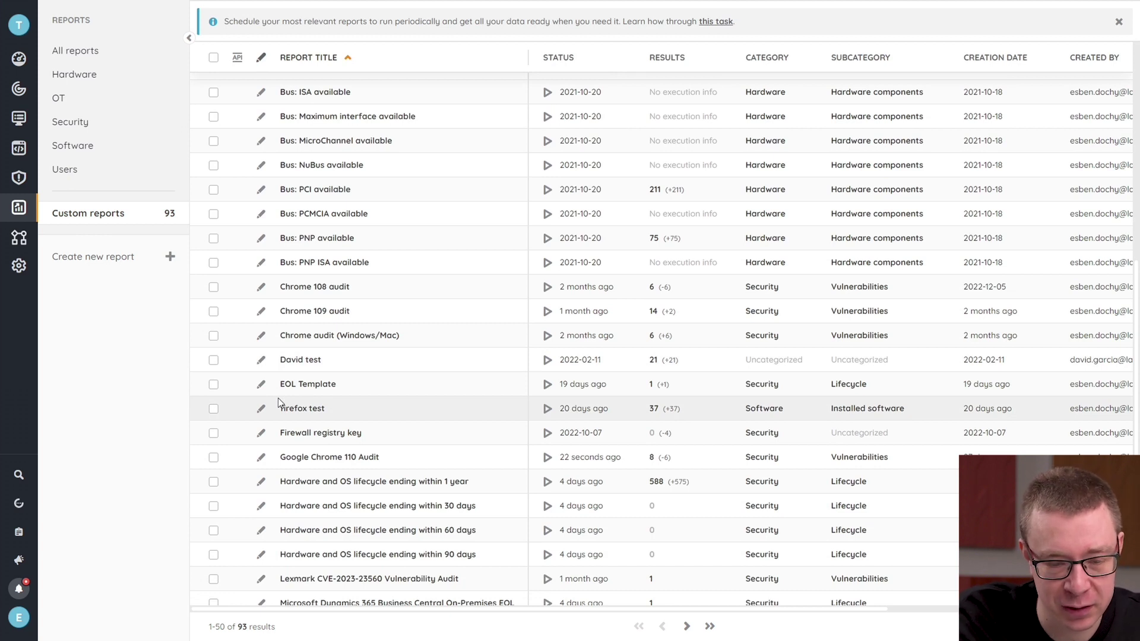
Step: Open Google Chrome 110 Audit and preview its 'On specific days' schedule option, discarding it
{"action": "left_click", "coordinate": [323, 458]}
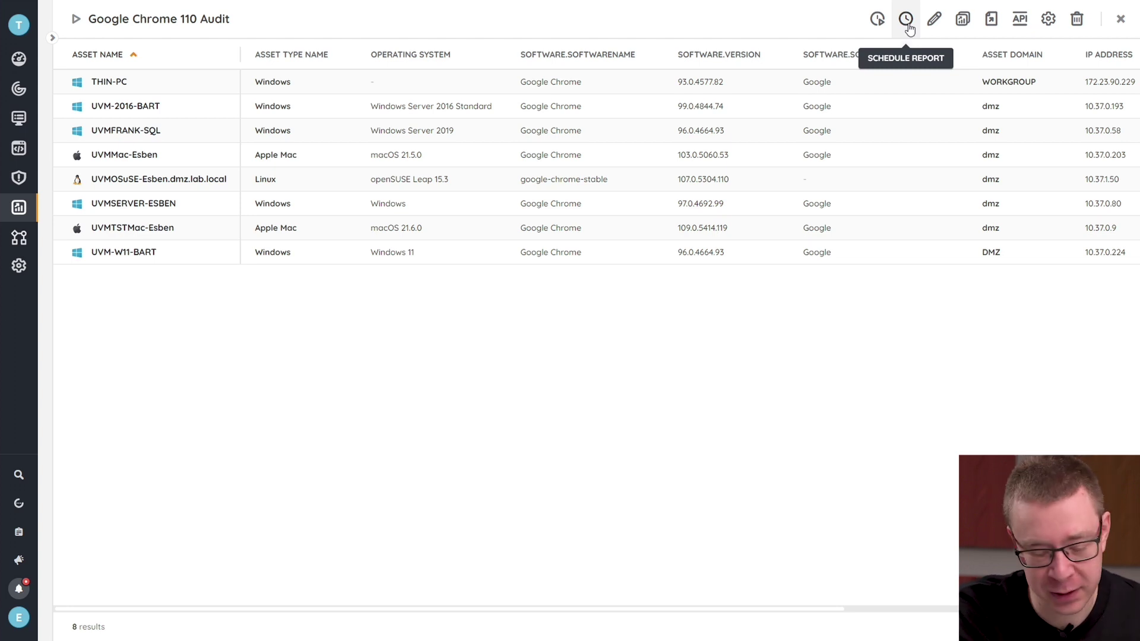
{"action": "left_click", "coordinate": [907, 20]}
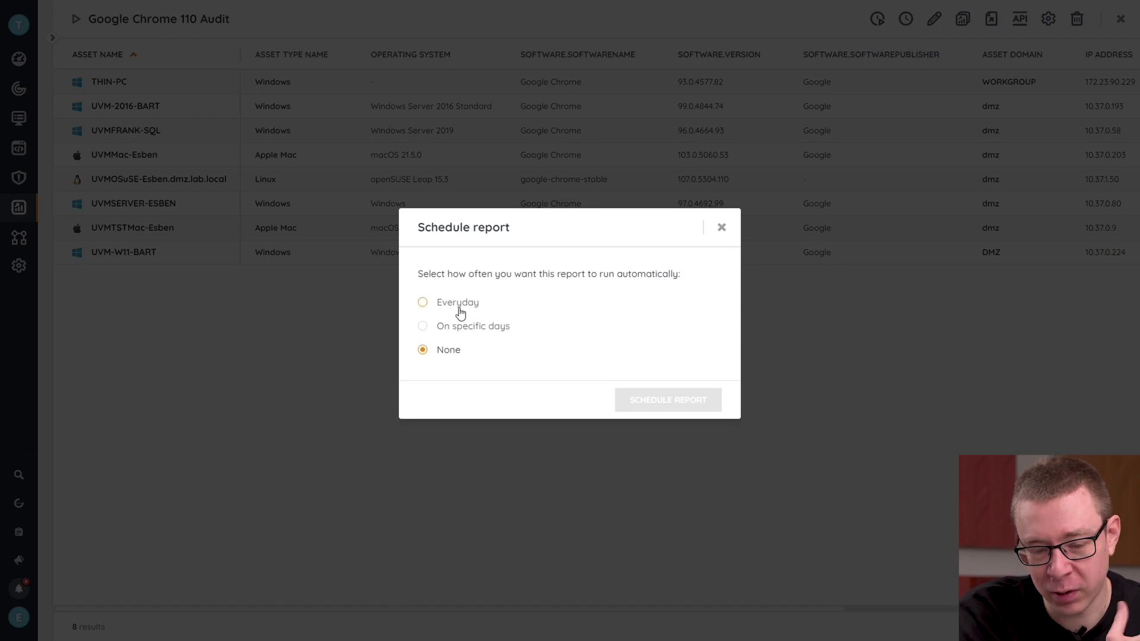
{"action": "left_click", "coordinate": [466, 332]}
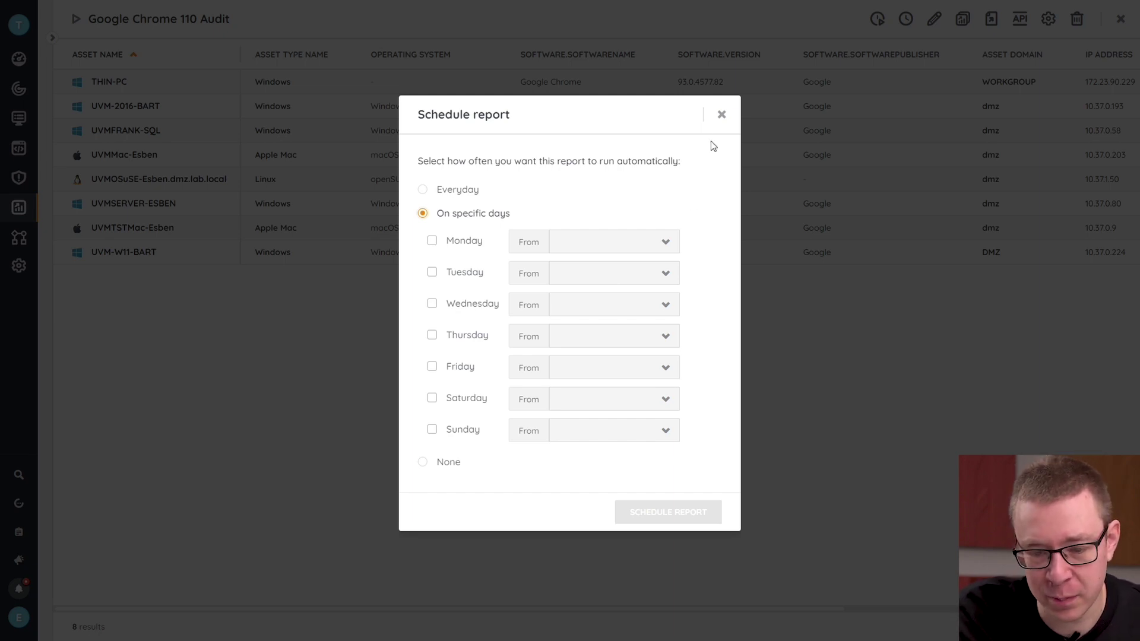
{"action": "left_click", "coordinate": [721, 116]}
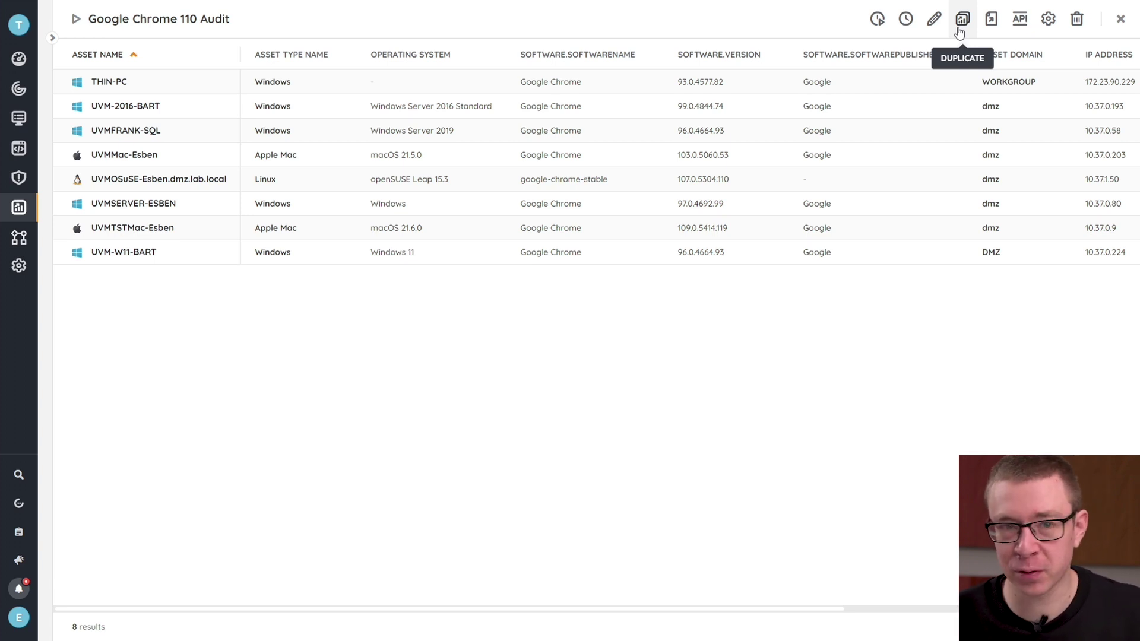
Step: Check the Export report options, then close the Chrome 110 Audit report
{"action": "left_click", "coordinate": [993, 21]}
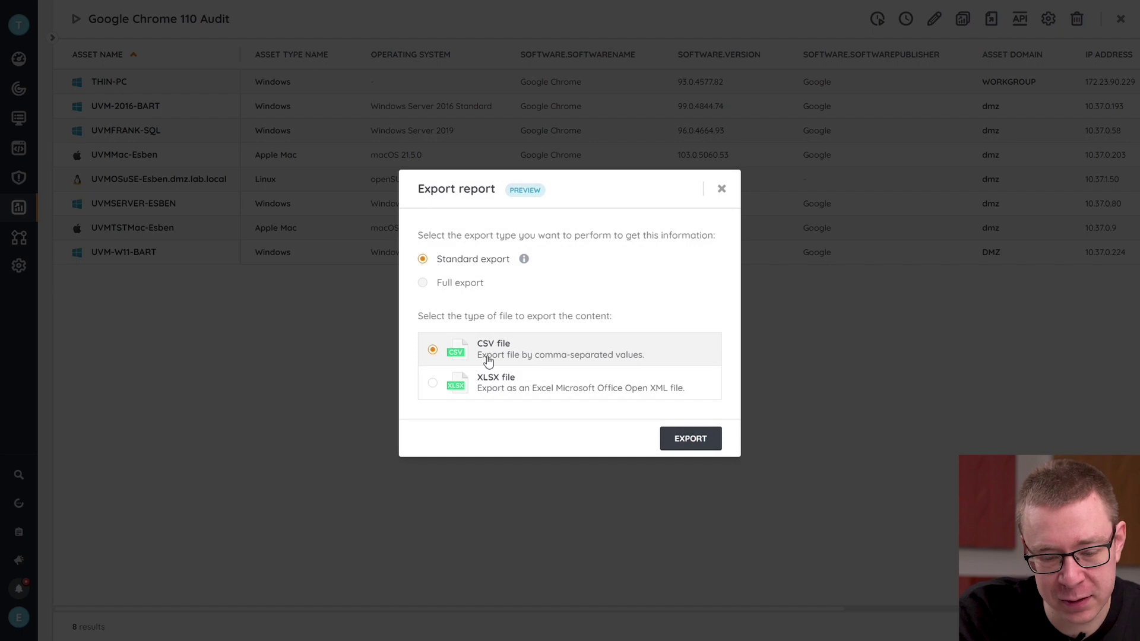
{"action": "left_click", "coordinate": [721, 190]}
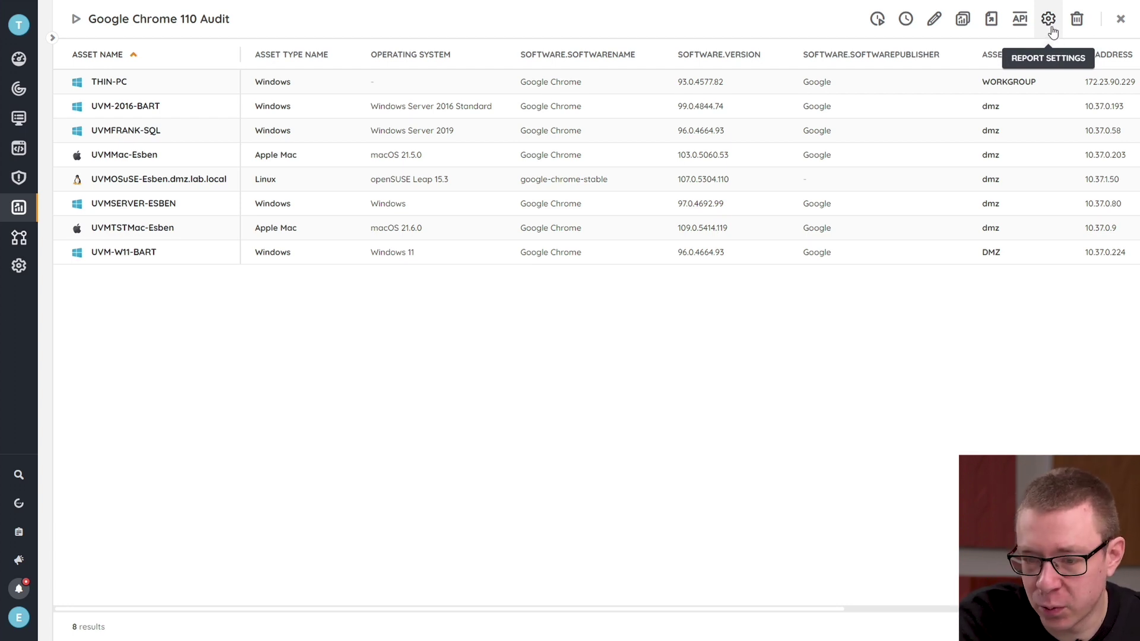
{"action": "left_click", "coordinate": [1121, 18]}
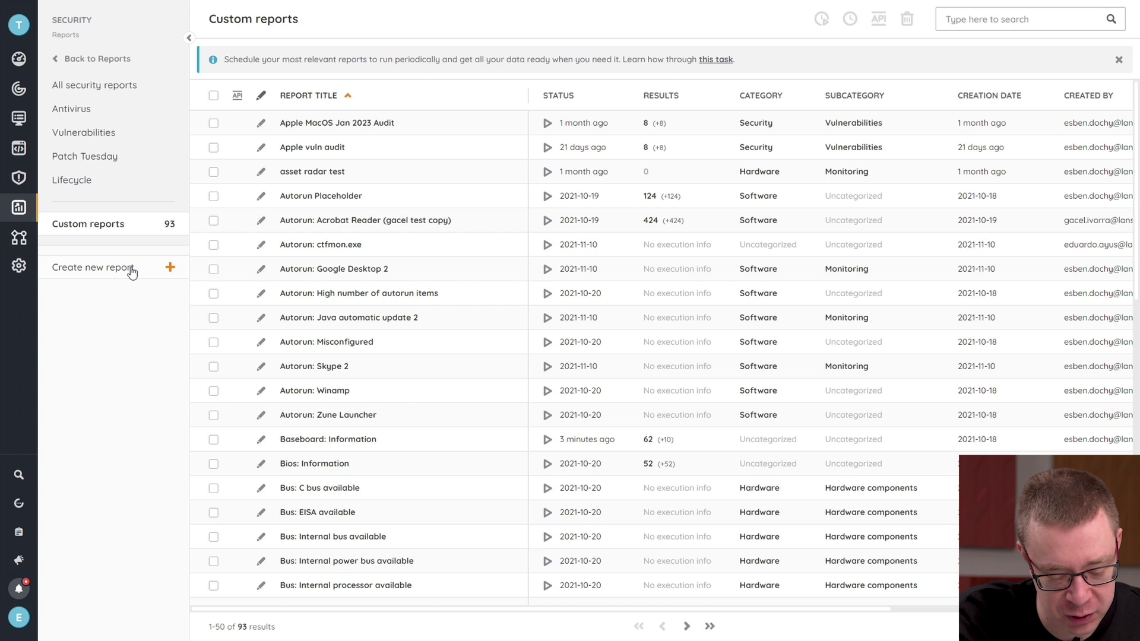
Step: Create a new report and choose Fields as its first step type
{"action": "left_click", "coordinate": [132, 270]}
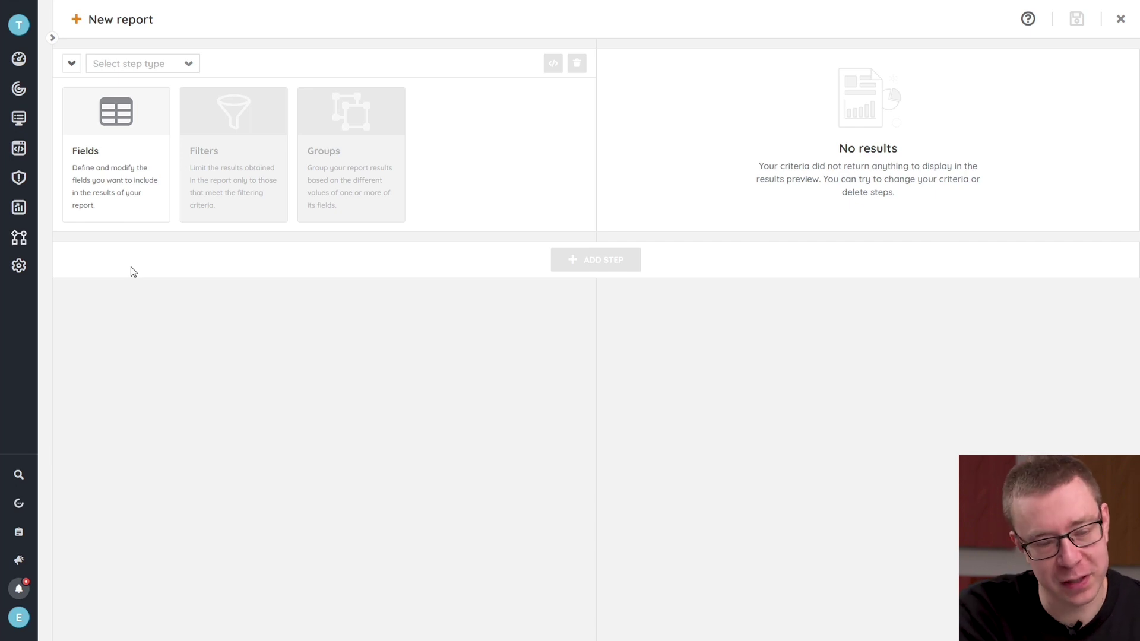
{"action": "left_click", "coordinate": [117, 188]}
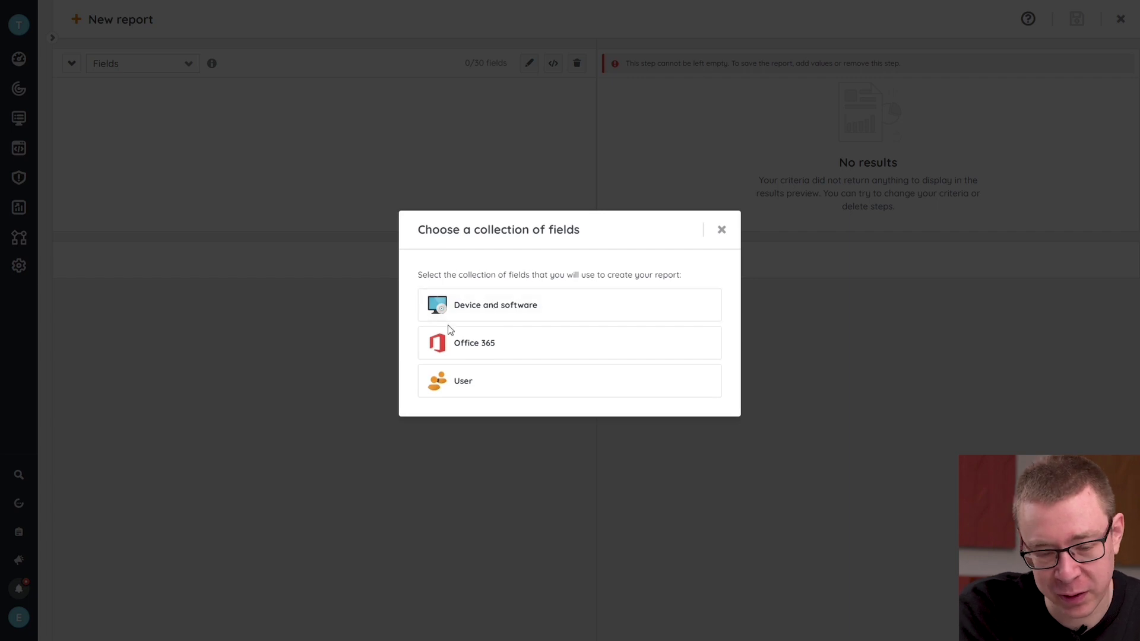
Step: Apply Device and software Asset fields: Asset Name, Description, Build Number, Asset Type Name
{"action": "left_click", "coordinate": [487, 304]}
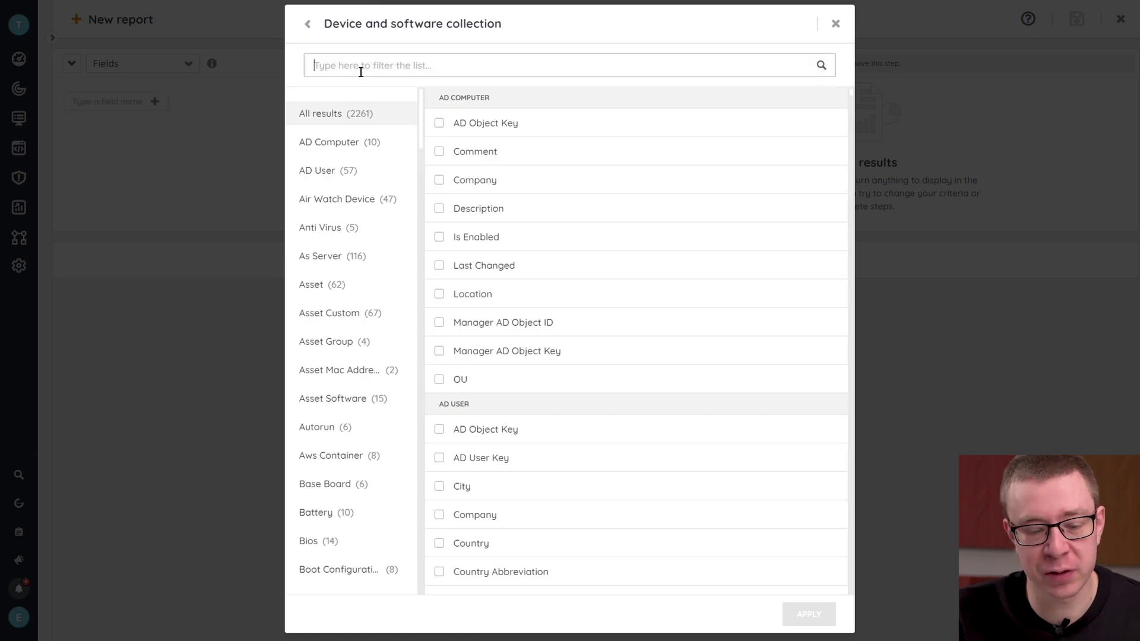
{"action": "left_click", "coordinate": [309, 285]}
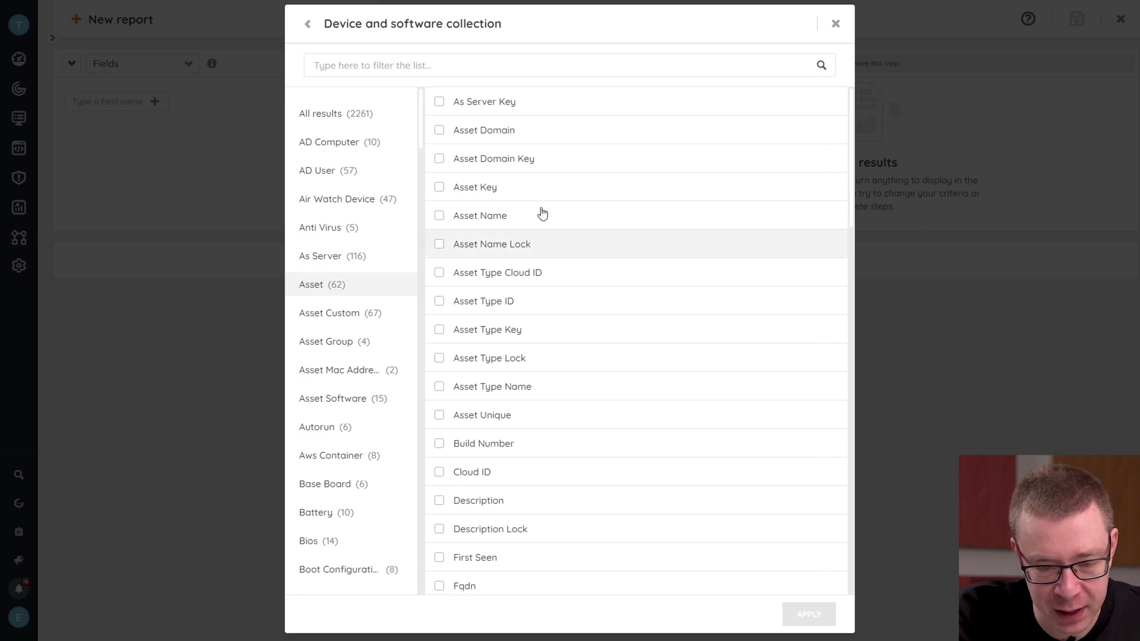
{"action": "left_click", "coordinate": [519, 218]}
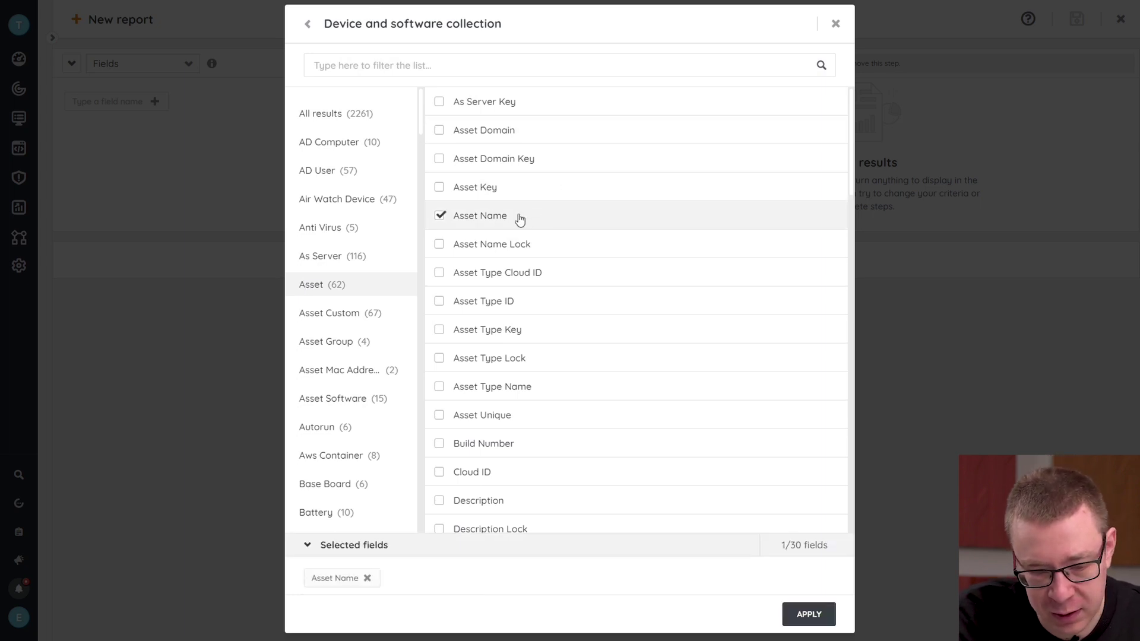
{"action": "scroll", "coordinate": [617, 461], "scroll_direction": "down", "scroll_amount": 2}
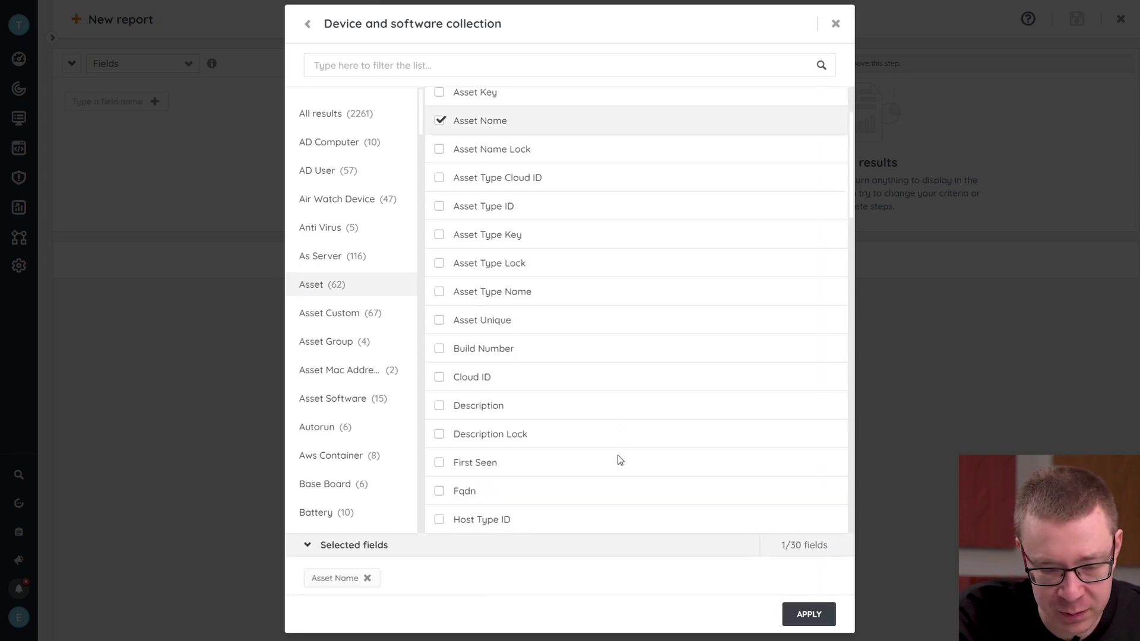
{"action": "left_click", "coordinate": [482, 410]}
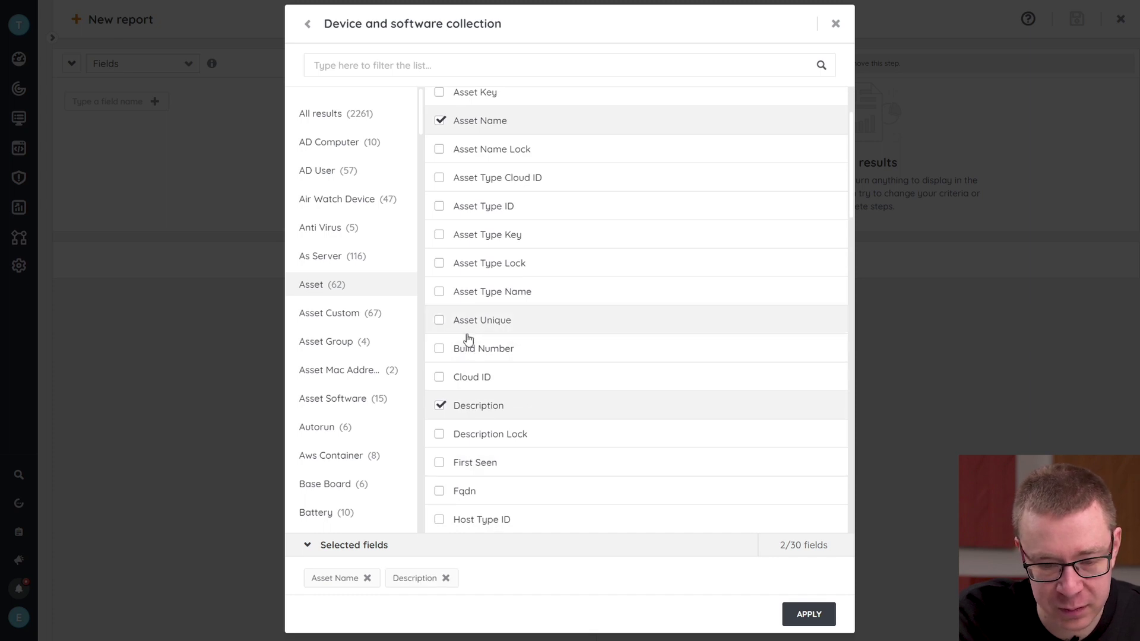
{"action": "left_click", "coordinate": [484, 349]}
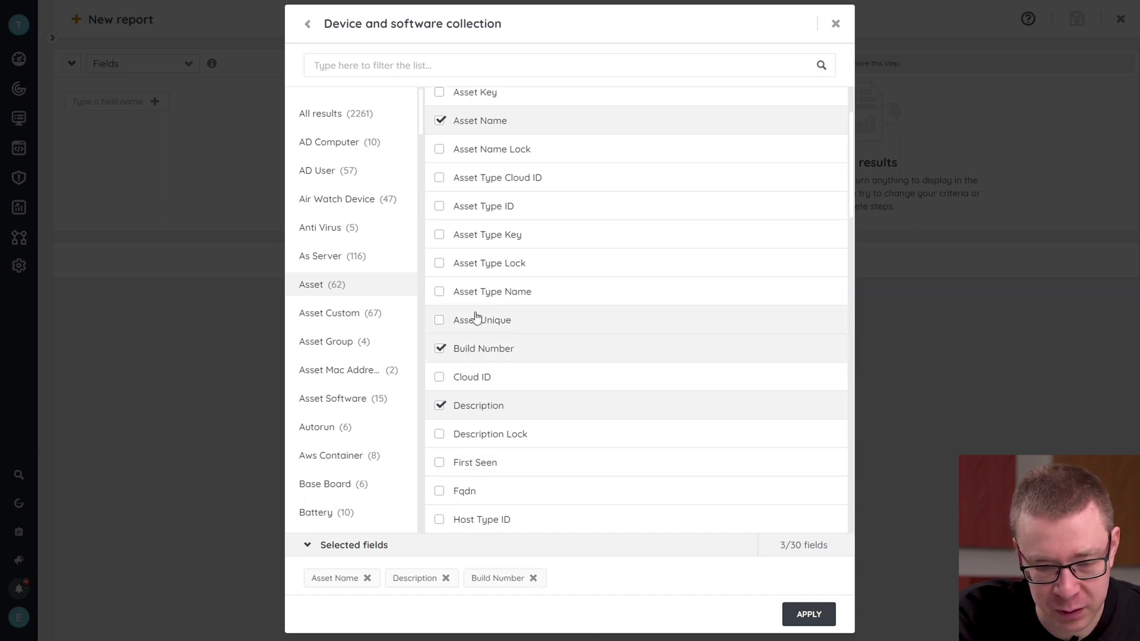
{"action": "left_click", "coordinate": [486, 293]}
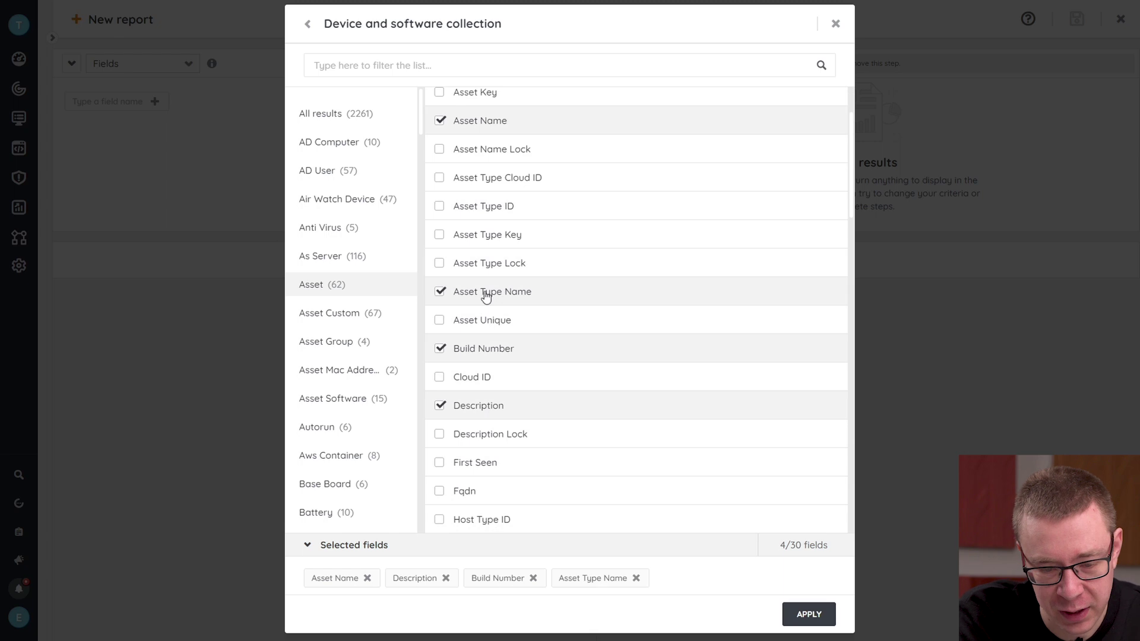
{"action": "left_click", "coordinate": [822, 620]}
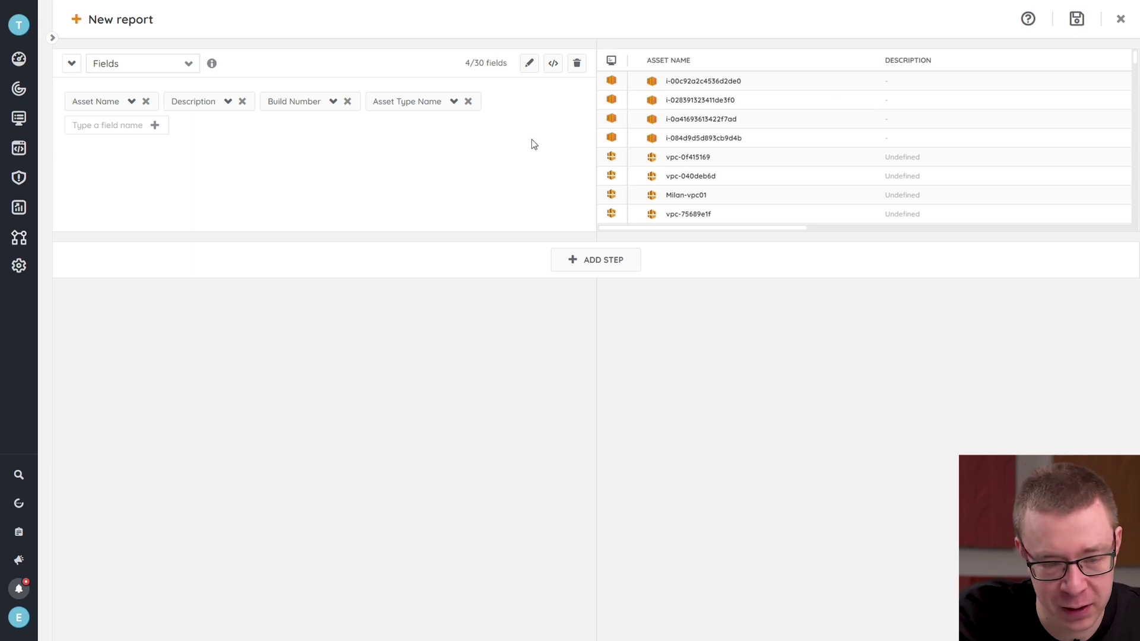
Step: Add a filter step keeping assets whose Asset Type Name equals Windows
{"action": "left_click", "coordinate": [582, 262]}
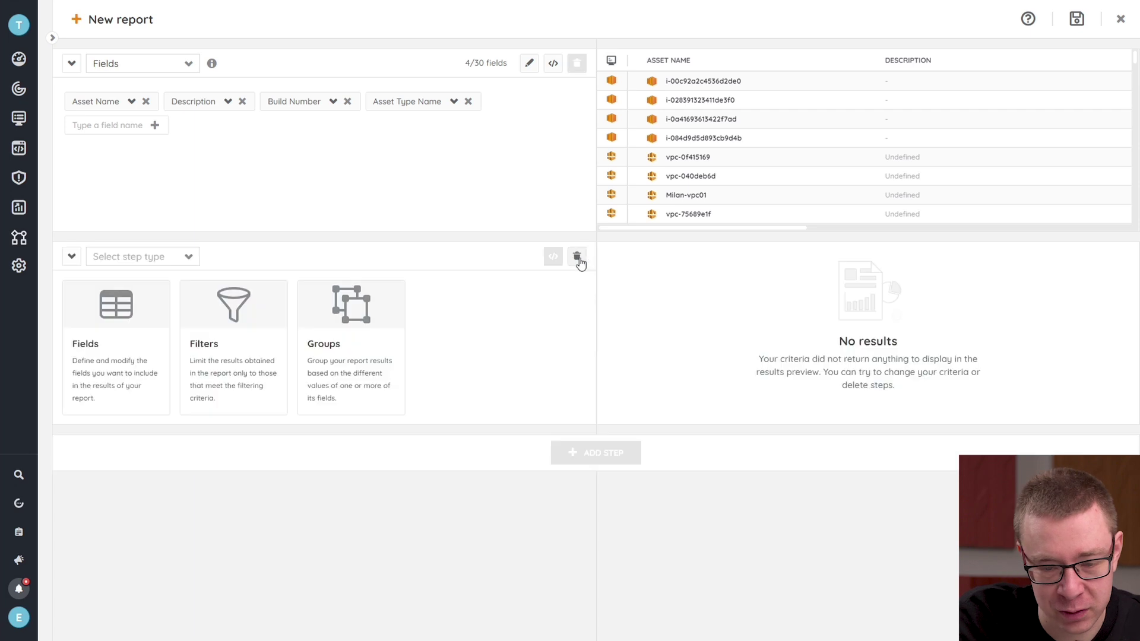
{"action": "left_click", "coordinate": [259, 366]}
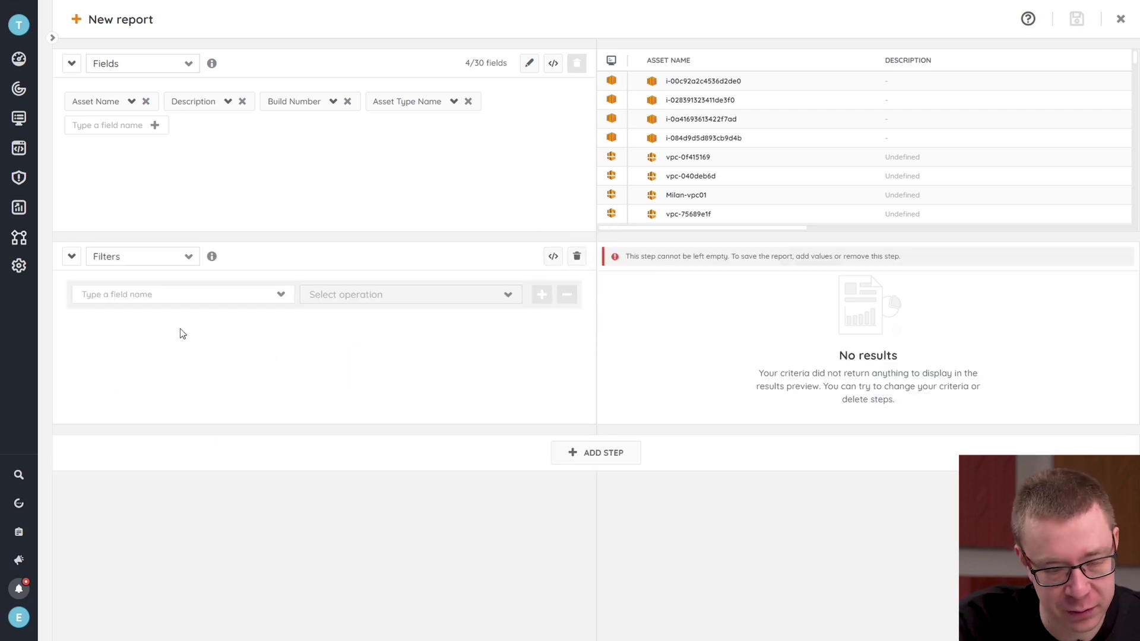
{"action": "left_click", "coordinate": [211, 294]}
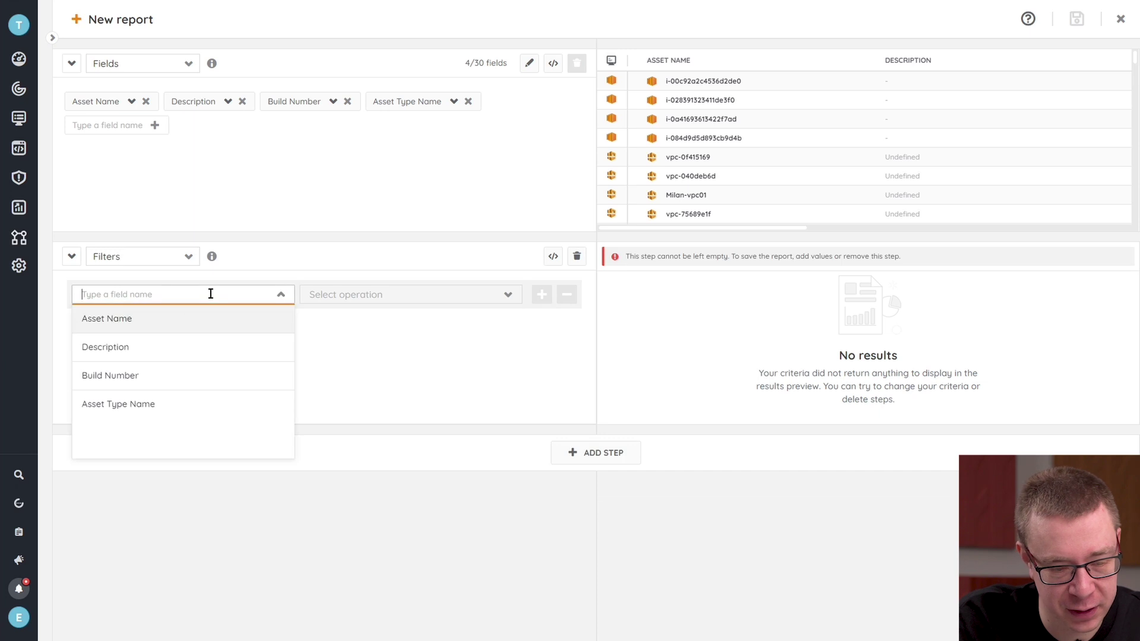
{"action": "left_click", "coordinate": [162, 404]}
{"action": "left_click", "coordinate": [371, 297]}
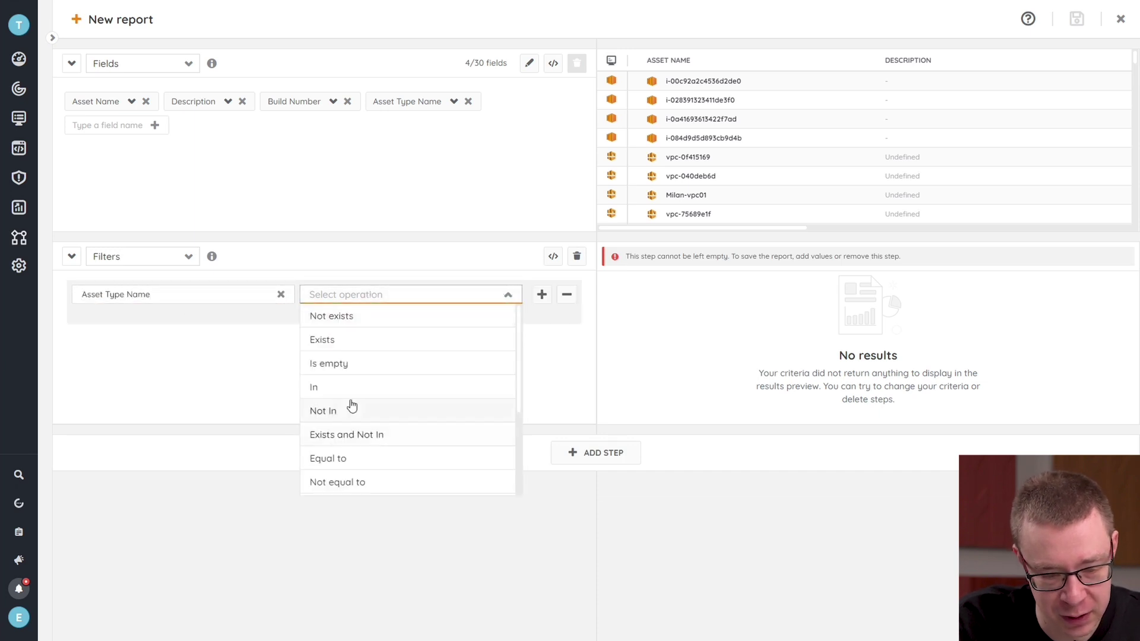
{"action": "left_click", "coordinate": [381, 459]}
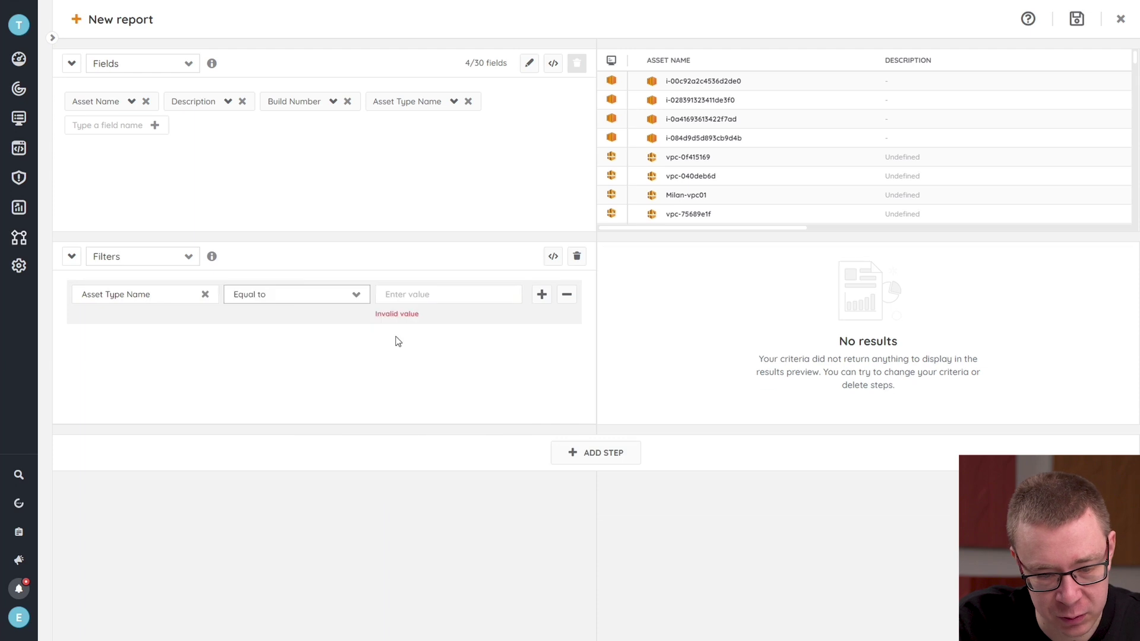
{"action": "left_click", "coordinate": [407, 297]}
{"action": "type", "text": "Windows"}
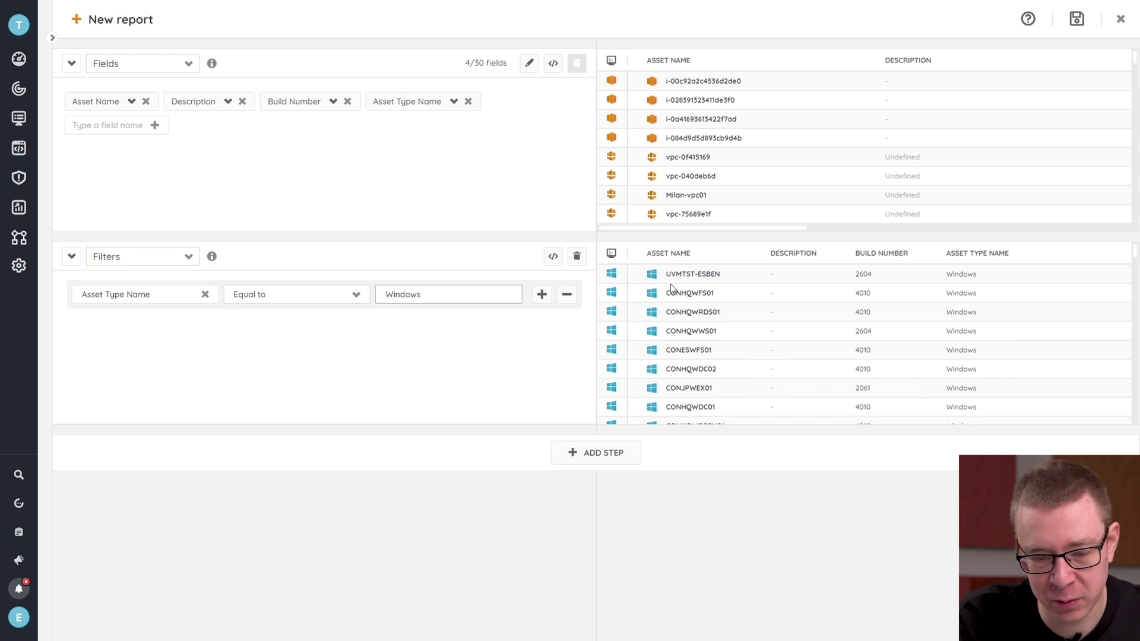
Step: Add a second filter step requiring Build Number equal to 4010
{"action": "left_click", "coordinate": [613, 469]}
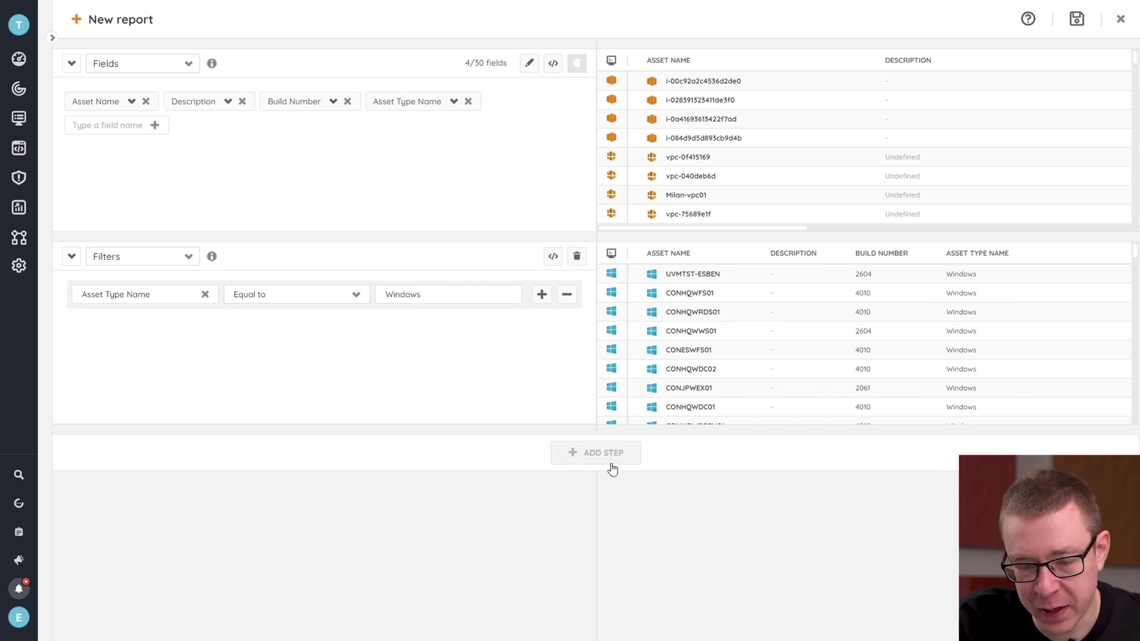
{"action": "scroll", "coordinate": [436, 516], "scroll_direction": "down", "scroll_amount": 1}
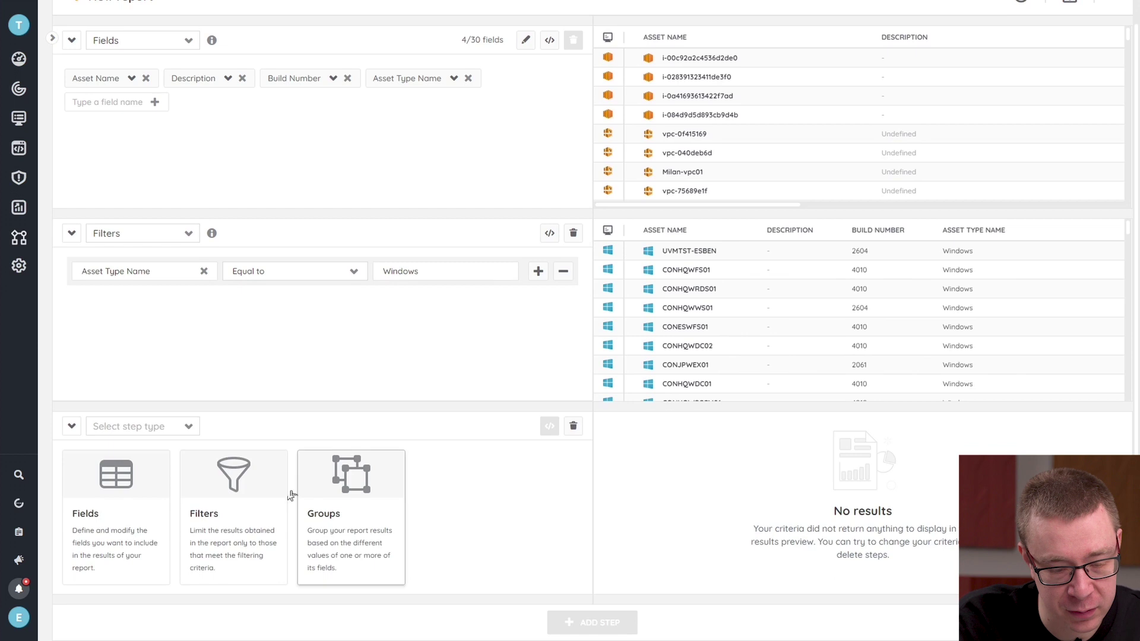
{"action": "left_click", "coordinate": [242, 506]}
{"action": "left_click", "coordinate": [240, 466]}
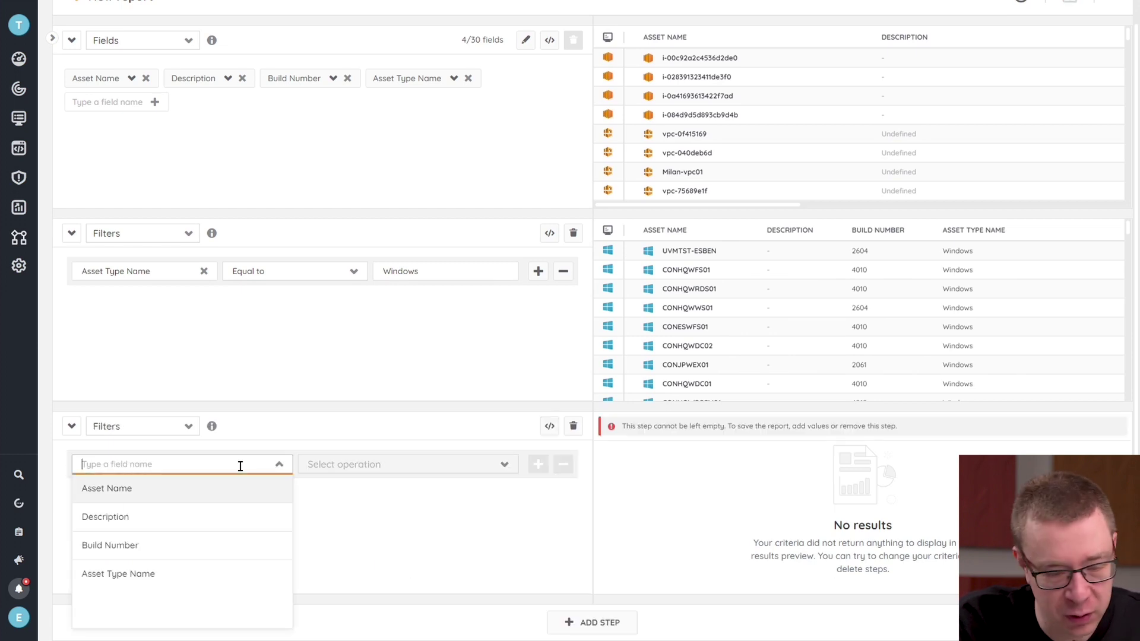
{"action": "left_click", "coordinate": [158, 546]}
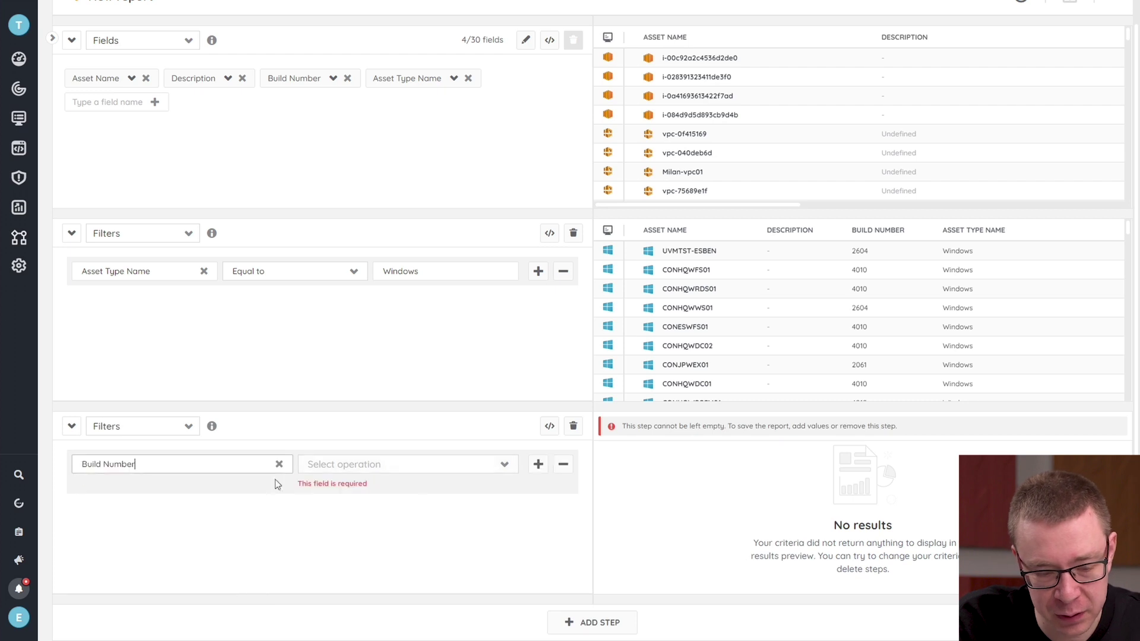
{"action": "left_click", "coordinate": [335, 471]}
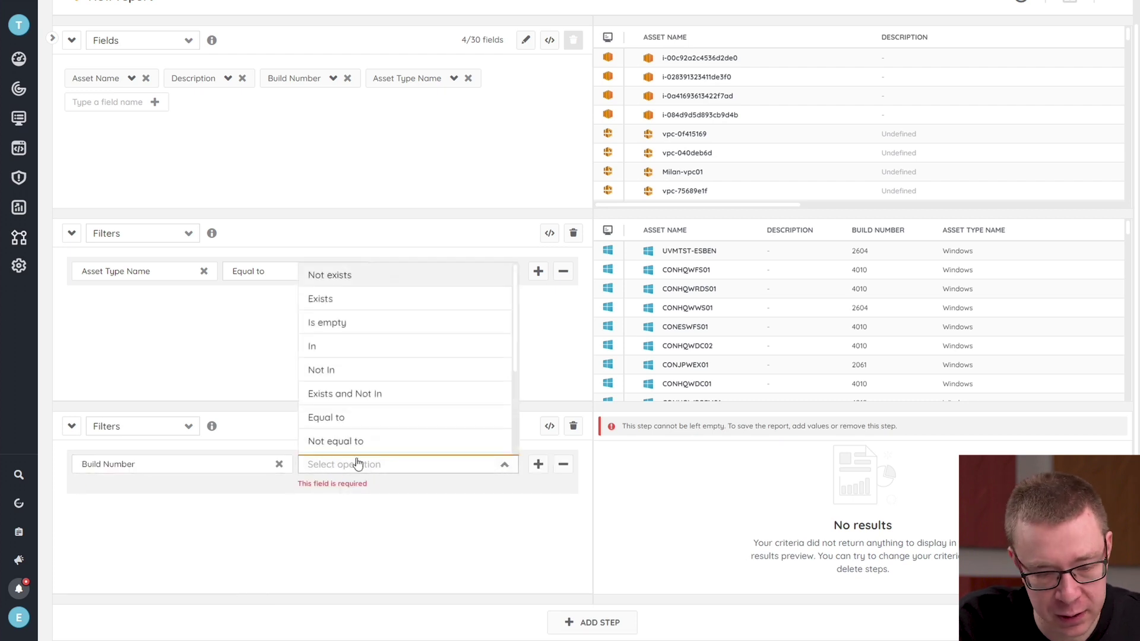
{"action": "left_click", "coordinate": [353, 423]}
{"action": "left_click", "coordinate": [436, 462]}
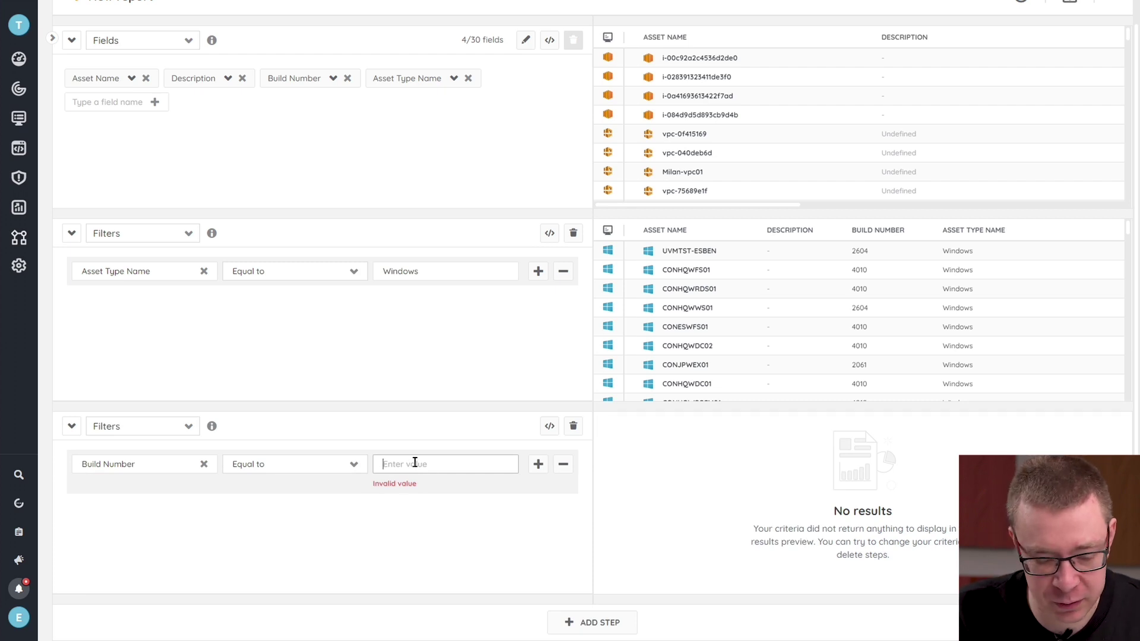
{"action": "type", "text": "4010"}
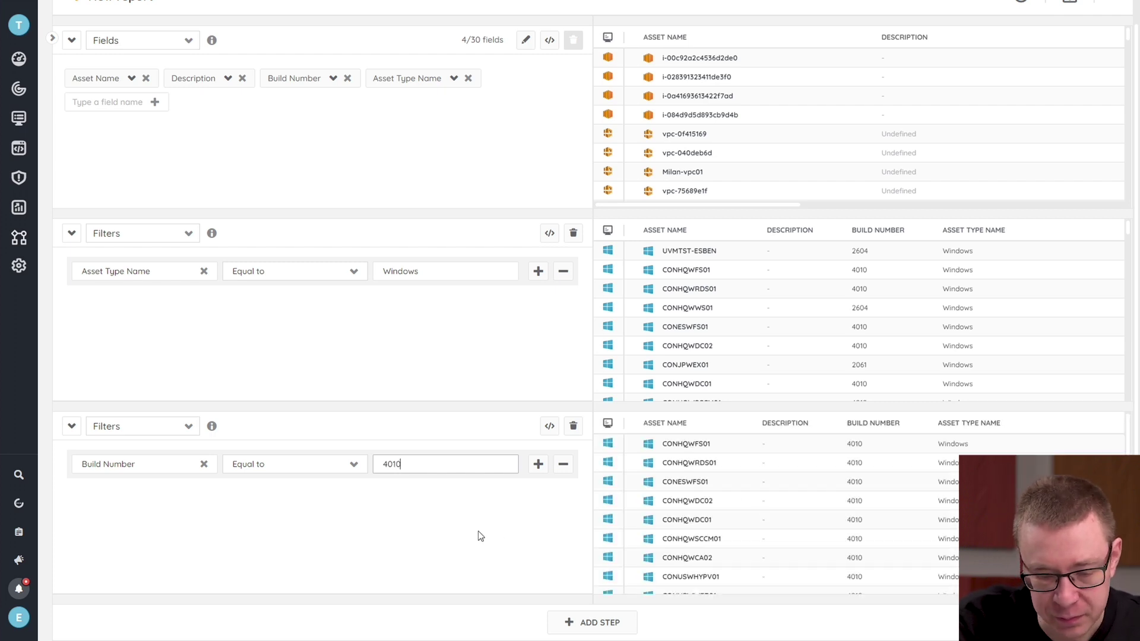
{"action": "left_click", "coordinate": [588, 623]}
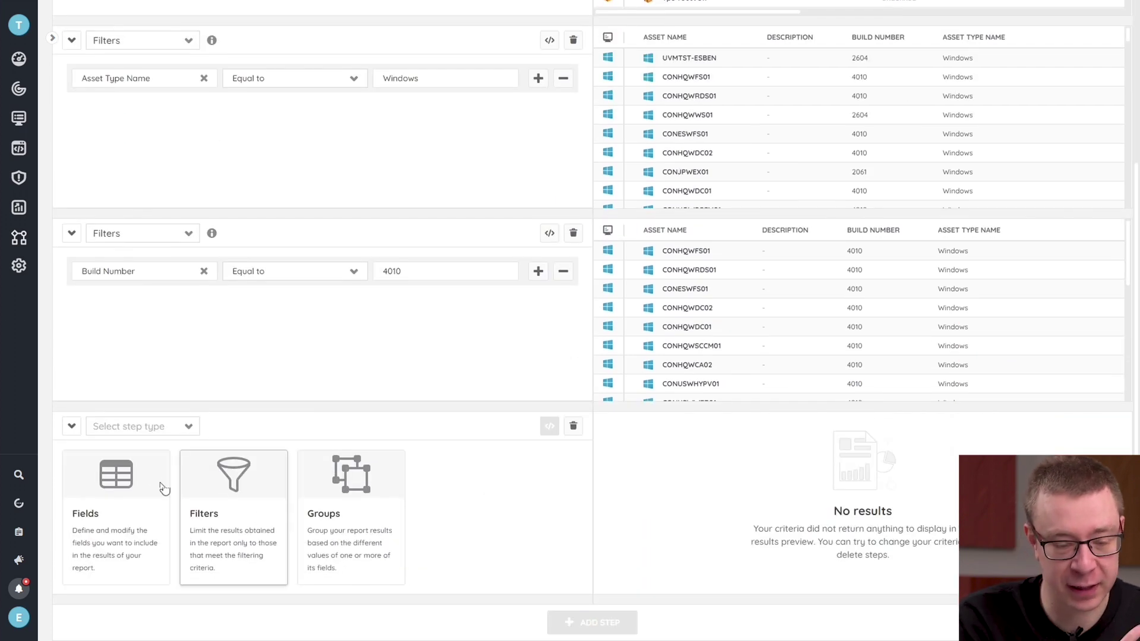
Step: Add a fields step giving Asset Type Name the alias 'Asset Type'
{"action": "left_click", "coordinate": [92, 495]}
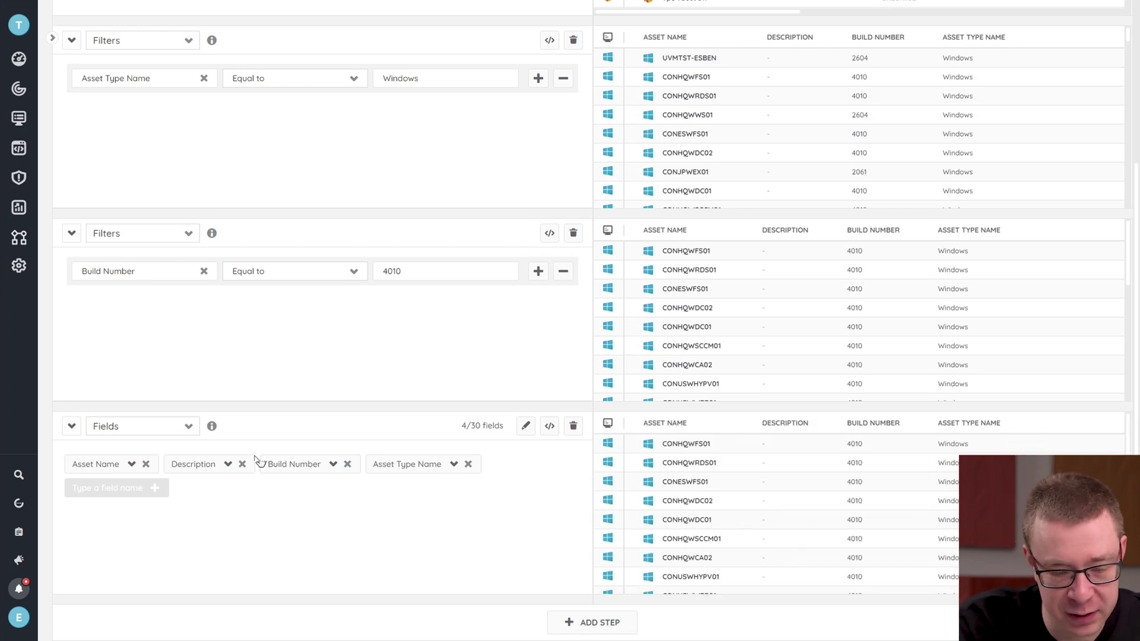
{"action": "left_click", "coordinate": [454, 465]}
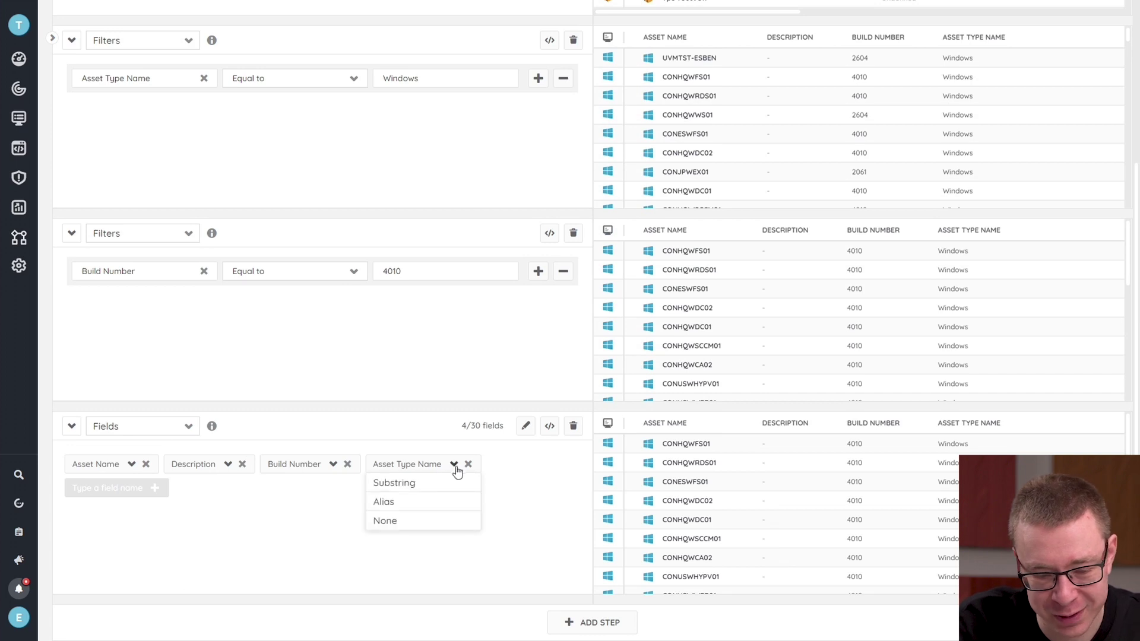
{"action": "left_click", "coordinate": [409, 504]}
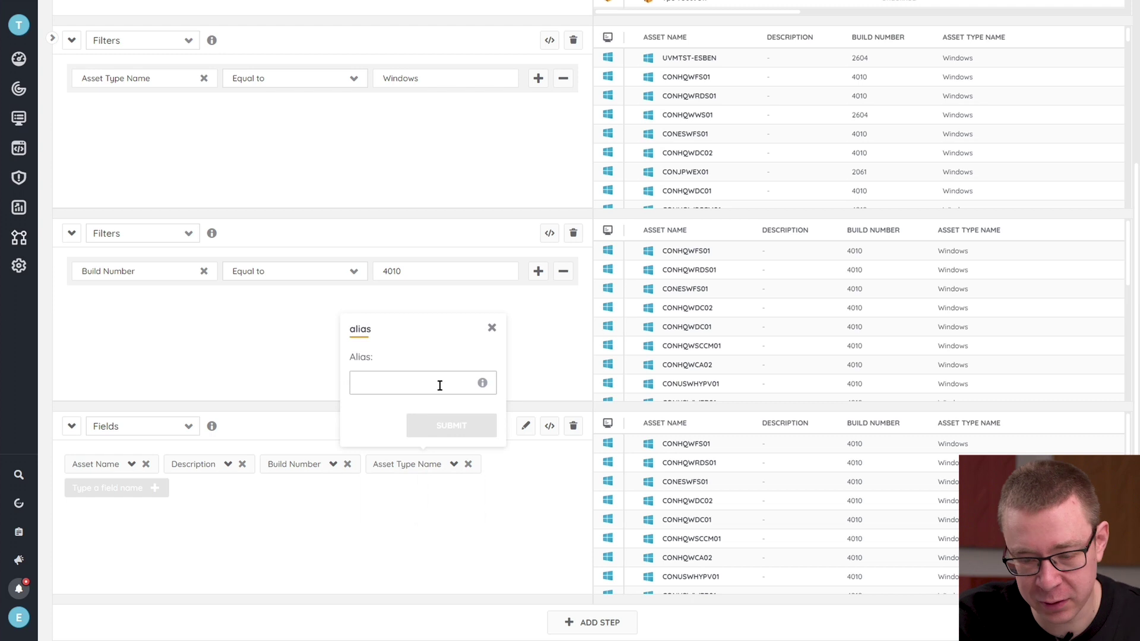
{"action": "type", "text": "Aset Type"}
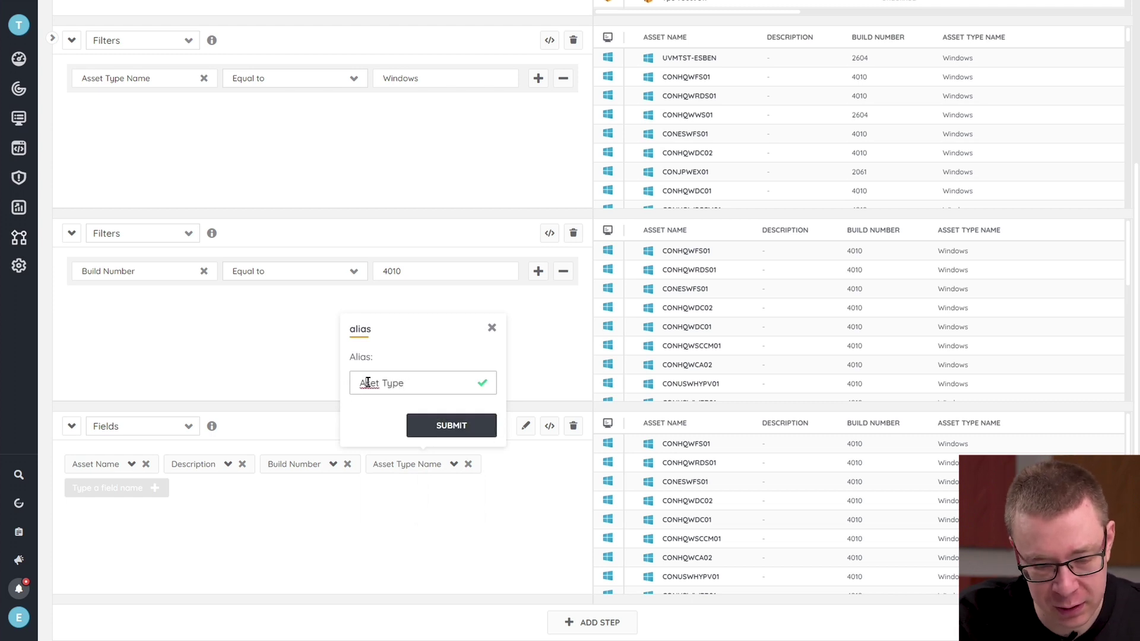
{"action": "left_click", "coordinate": [426, 419]}
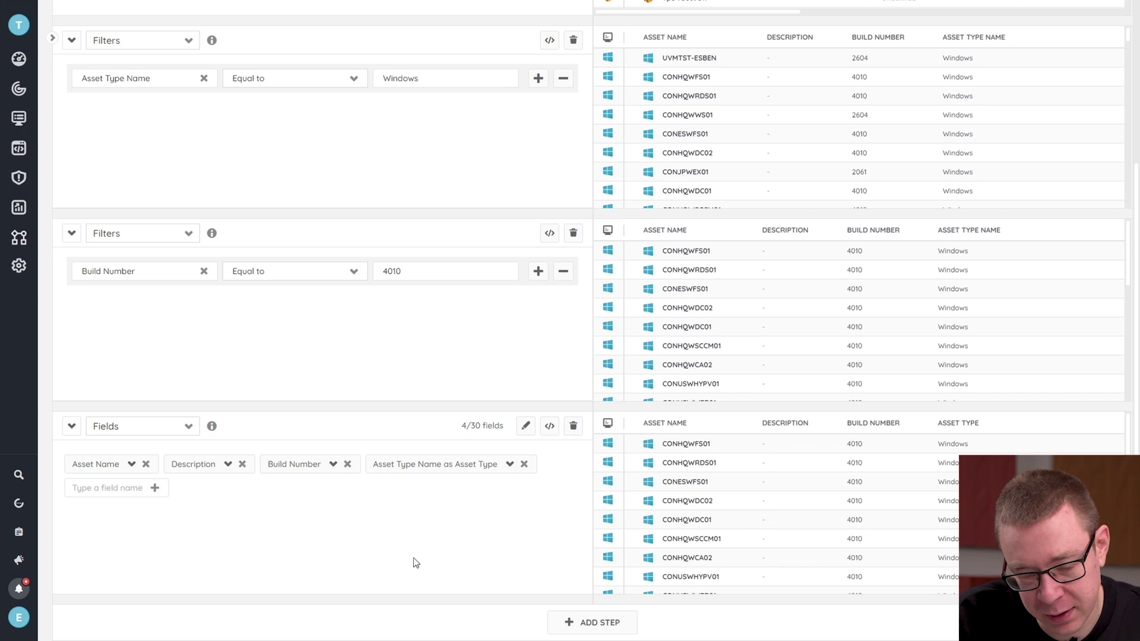
{"action": "left_click", "coordinate": [571, 623]}
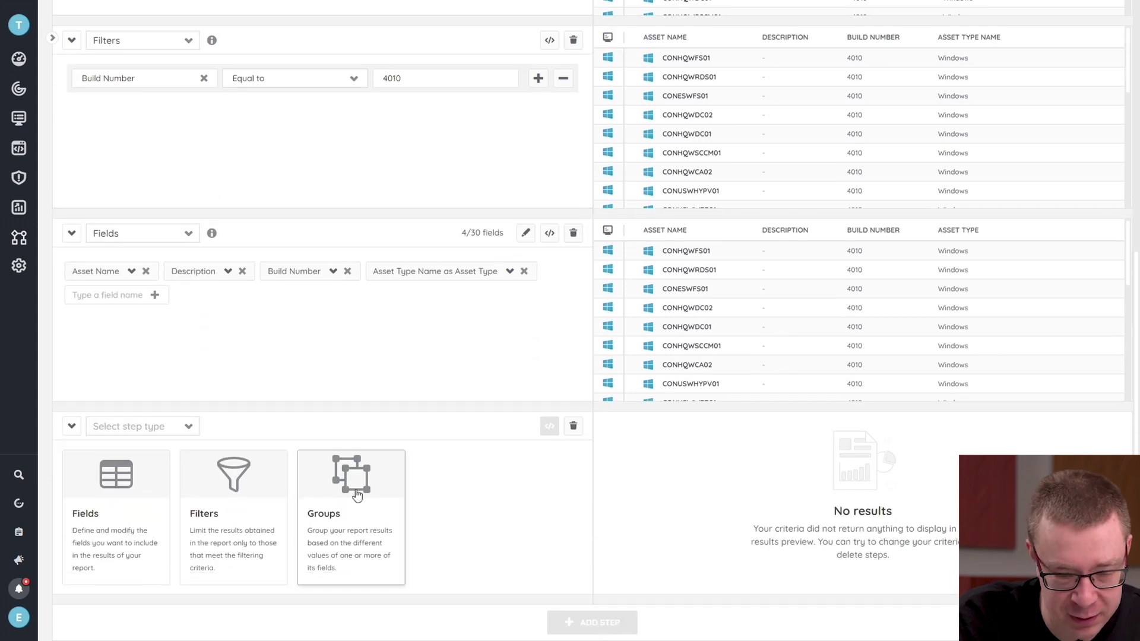
Step: Group results by Build Number with a results count, showing 25 assets on 4010
{"action": "left_click", "coordinate": [349, 522]}
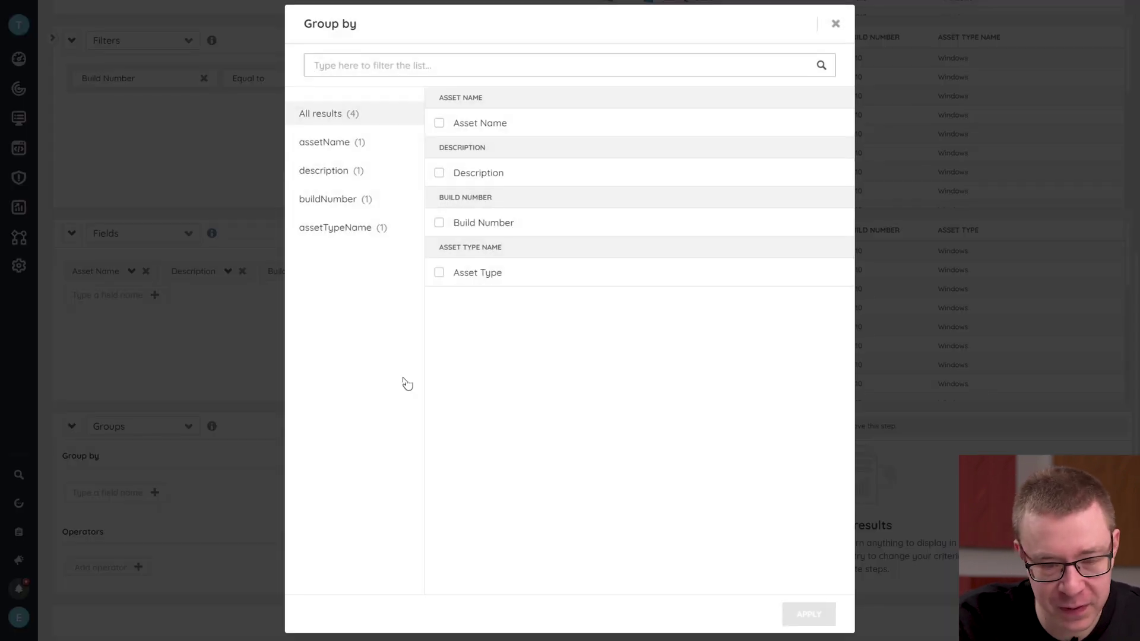
{"action": "left_click", "coordinate": [460, 226]}
{"action": "left_click", "coordinate": [800, 612]}
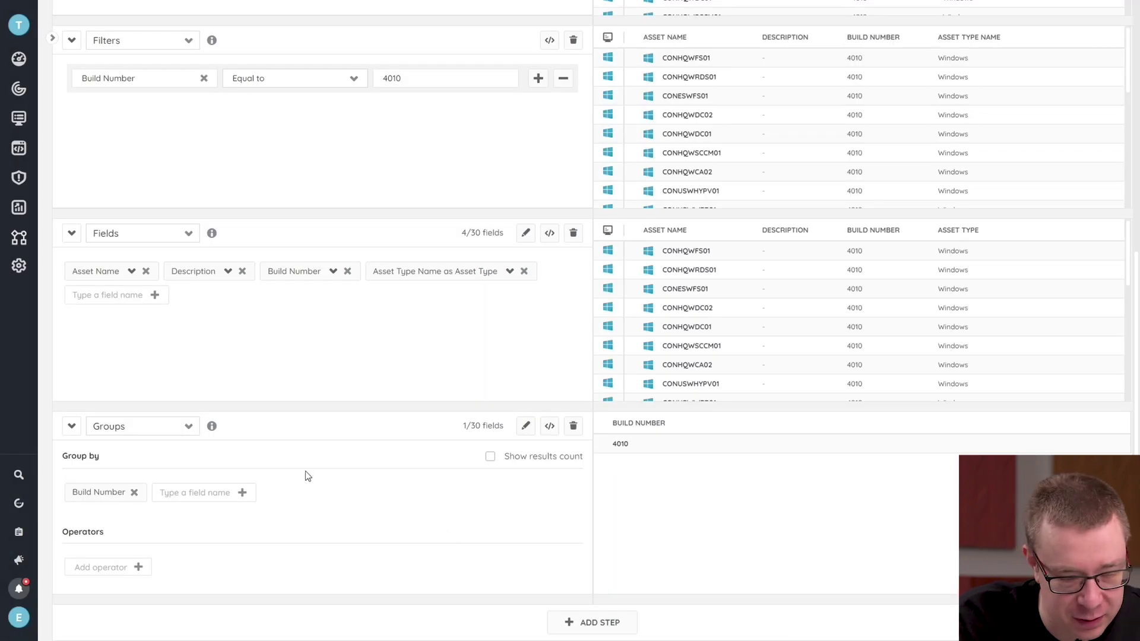
{"action": "left_click", "coordinate": [123, 571]}
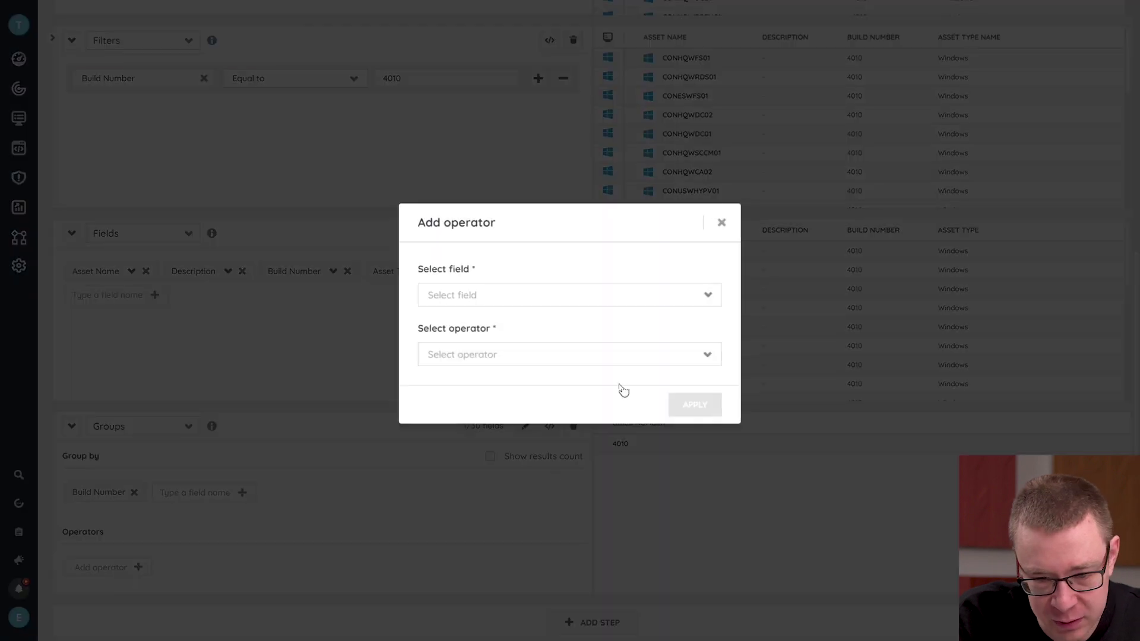
{"action": "left_click", "coordinate": [721, 222]}
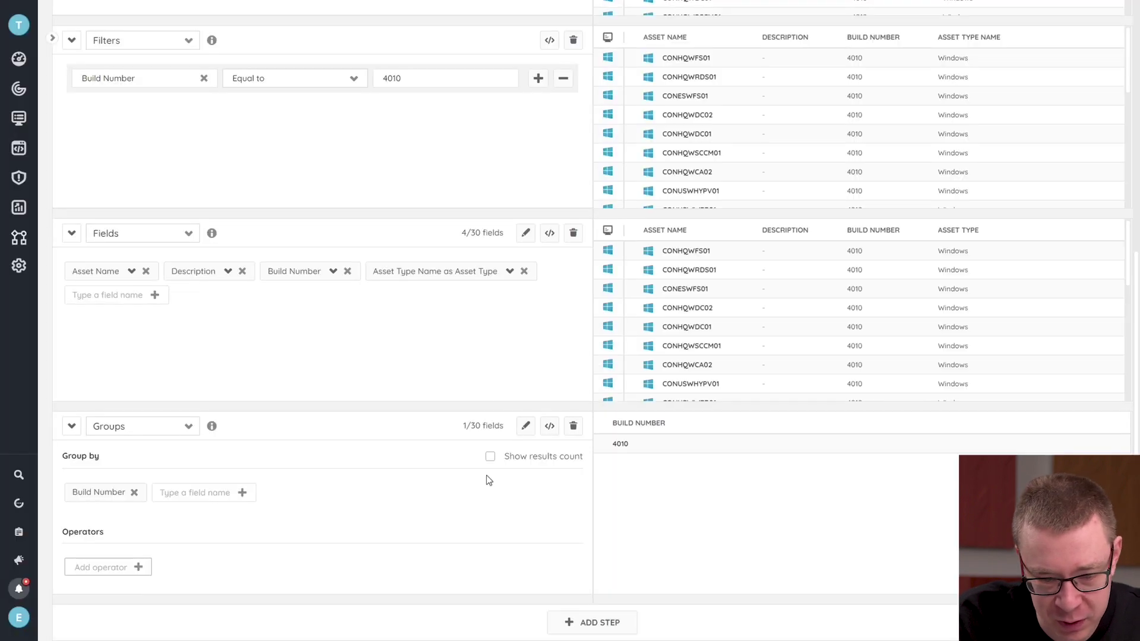
{"action": "left_click", "coordinate": [490, 456]}
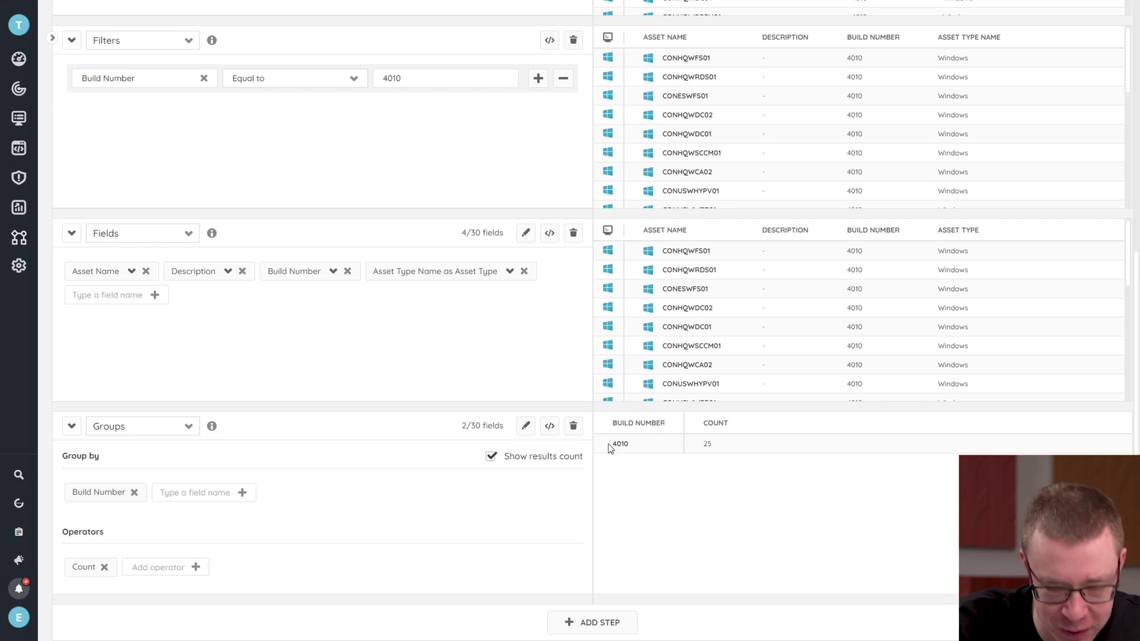
Step: Retitle the report from 'New report' to 'Windows Build number' and confirm the save
{"action": "scroll", "coordinate": [469, 244], "scroll_direction": "up", "scroll_amount": 7}
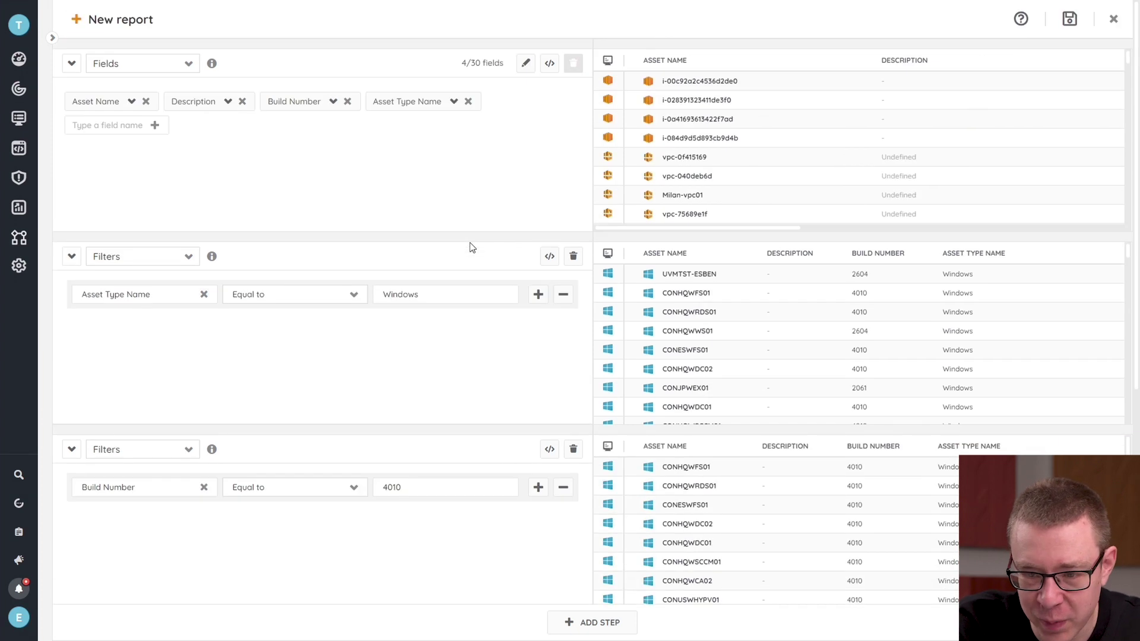
{"action": "left_click", "coordinate": [148, 21]}
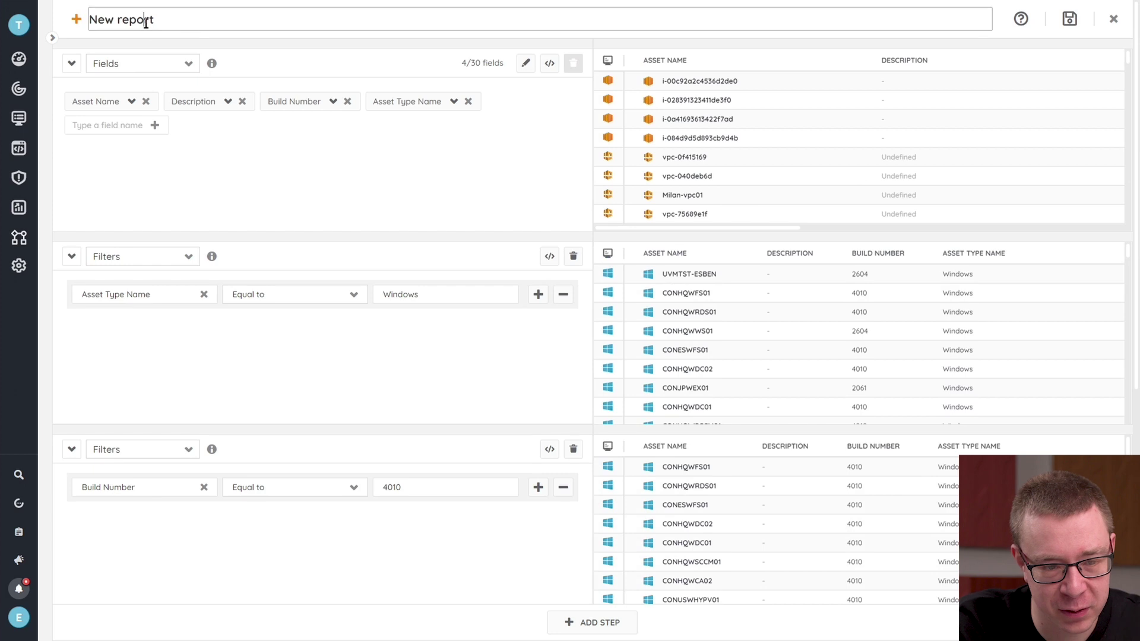
{"action": "key", "text": "BackSpace"}
{"action": "key", "text": "BackSpace"}
{"action": "key", "text": "BackSpace"}
{"action": "key", "text": "BackSpace"}
{"action": "key", "text": "BackSpace"}
{"action": "key", "text": "BackSpace"}
{"action": "key", "text": "BackSpace"}
{"action": "key", "text": "BackSpace"}
{"action": "key", "text": "BackSpace"}
{"action": "key", "text": "BackSpace"}
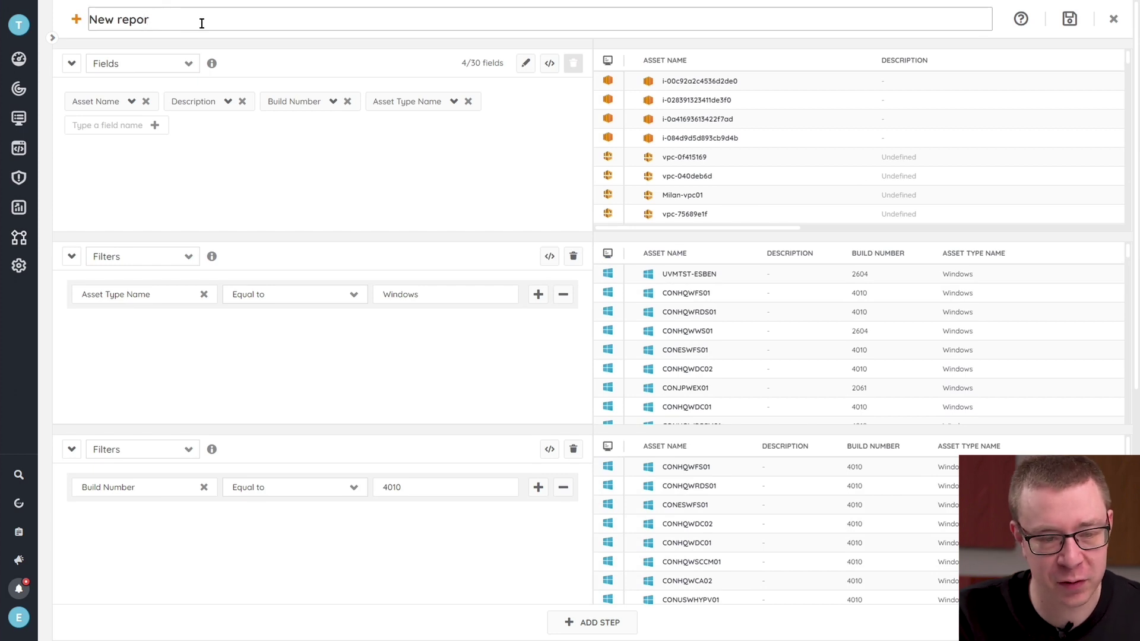
{"action": "type", "text": "Windows Build number"}
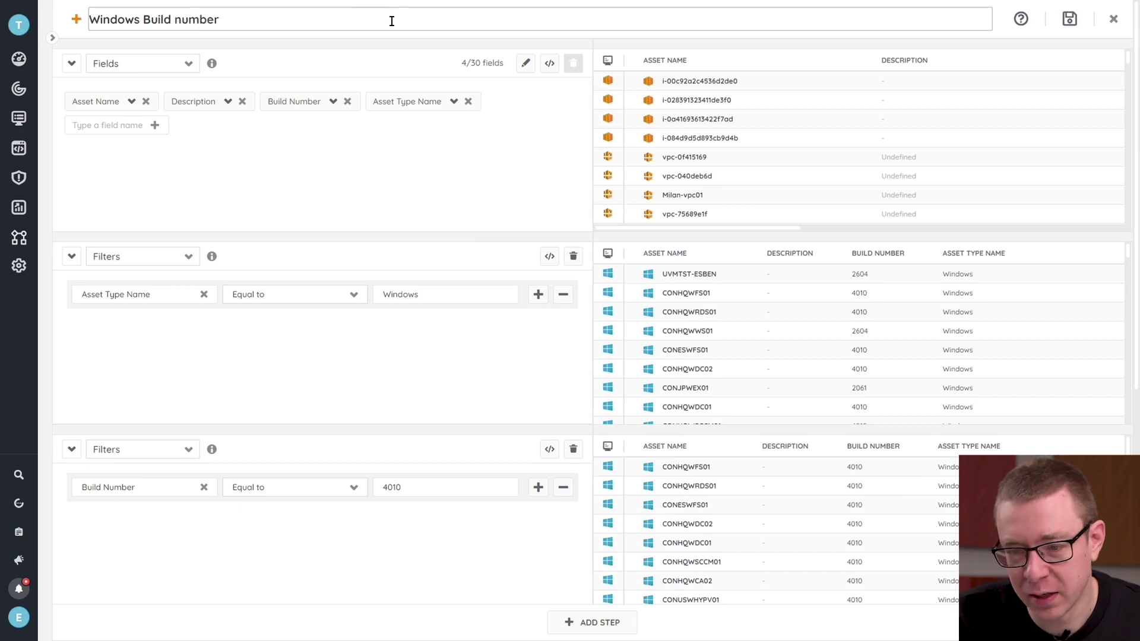
{"action": "key", "text": "Return"}
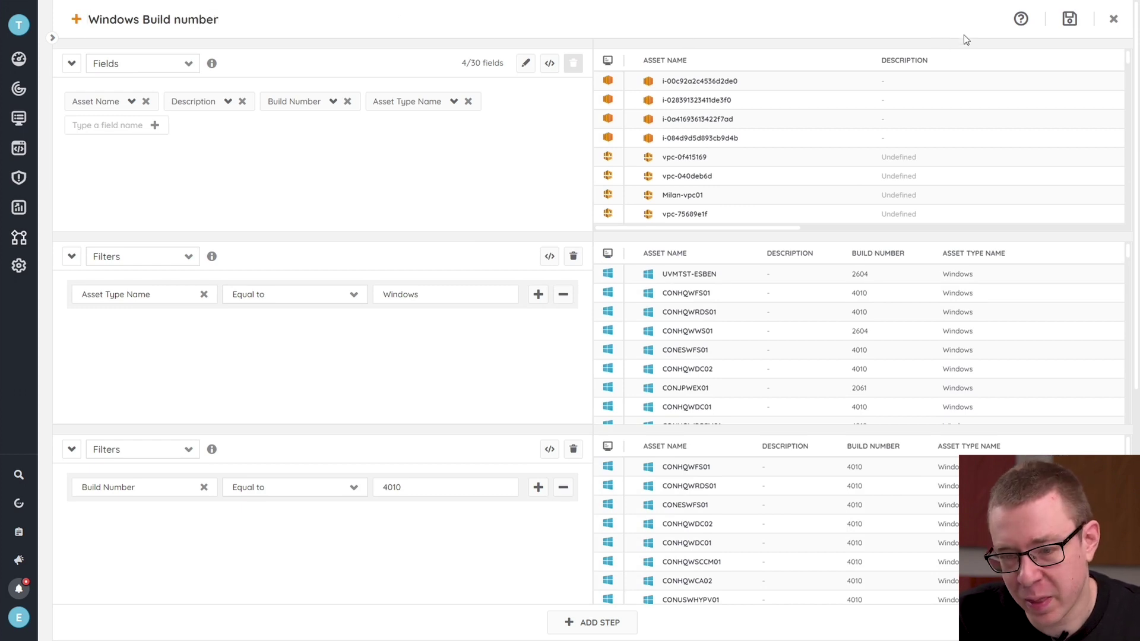
{"action": "left_click", "coordinate": [1069, 20]}
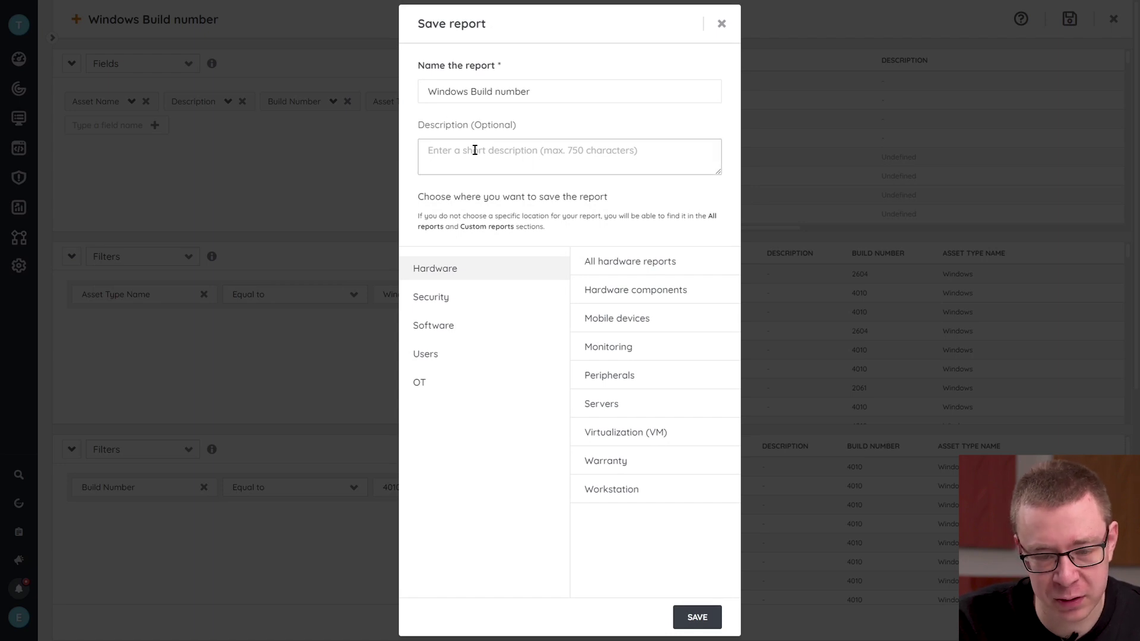
{"action": "left_click", "coordinate": [698, 618]}
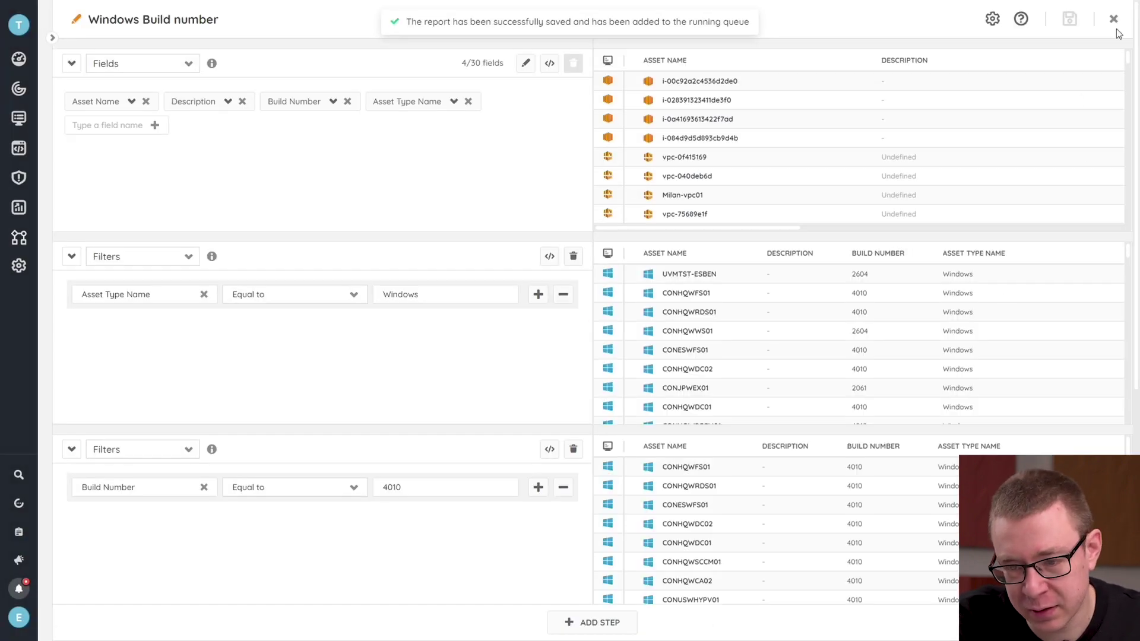
Step: Exit the report builder of the saved Windows Build number report
{"action": "left_click", "coordinate": [1114, 19]}
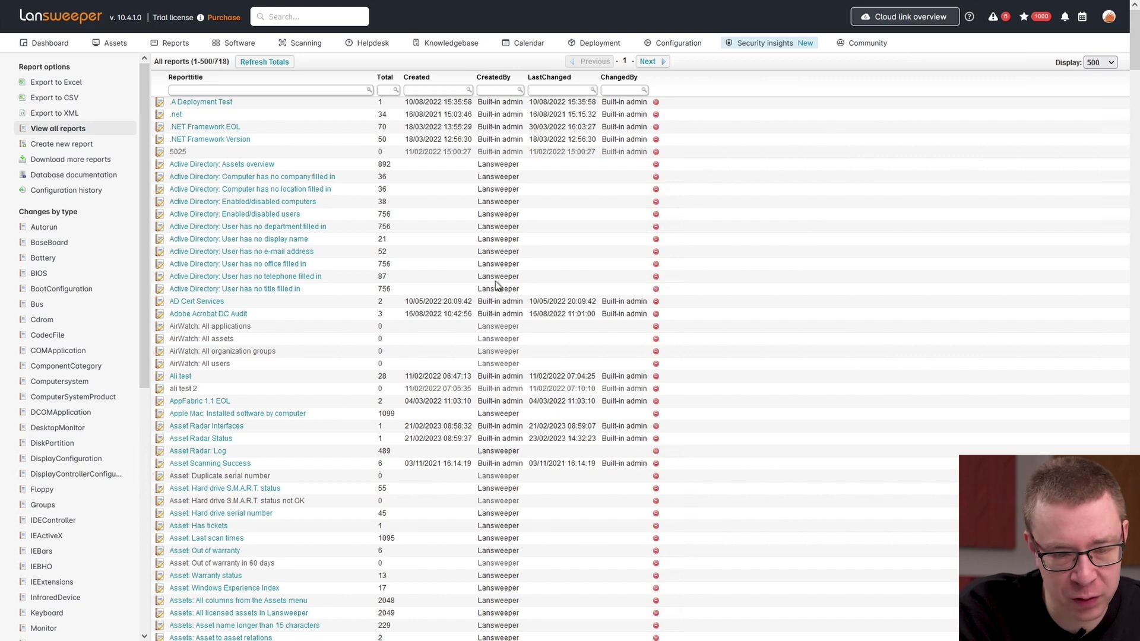
{"action": "scroll", "coordinate": [357, 418], "scroll_direction": "down", "scroll_amount": 9}
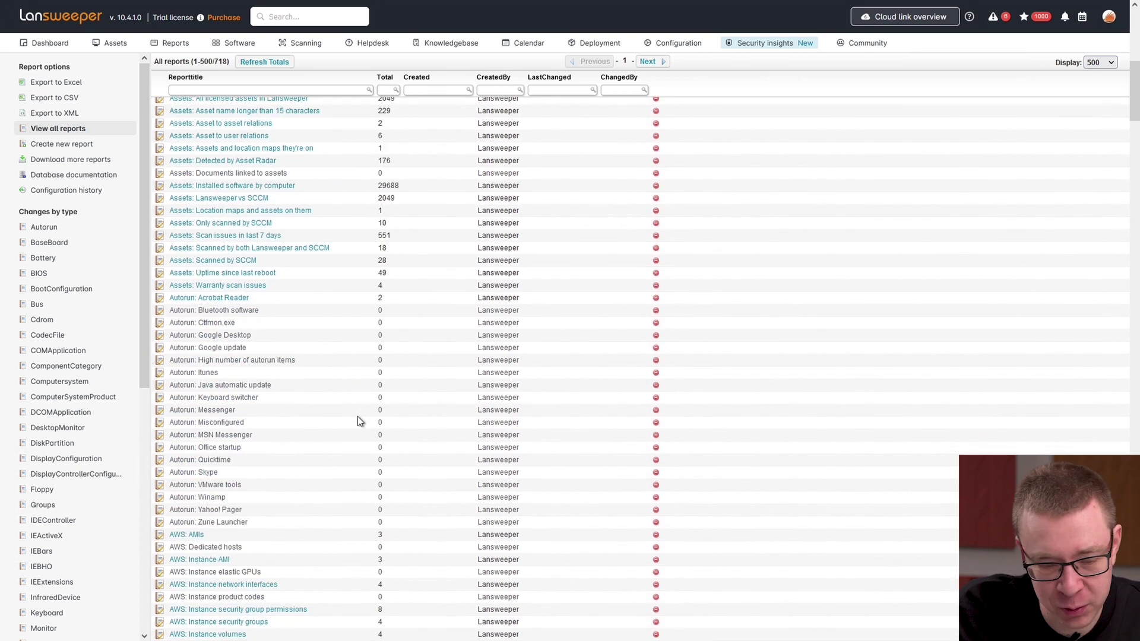
{"action": "scroll", "coordinate": [358, 417], "scroll_direction": "down", "scroll_amount": 20}
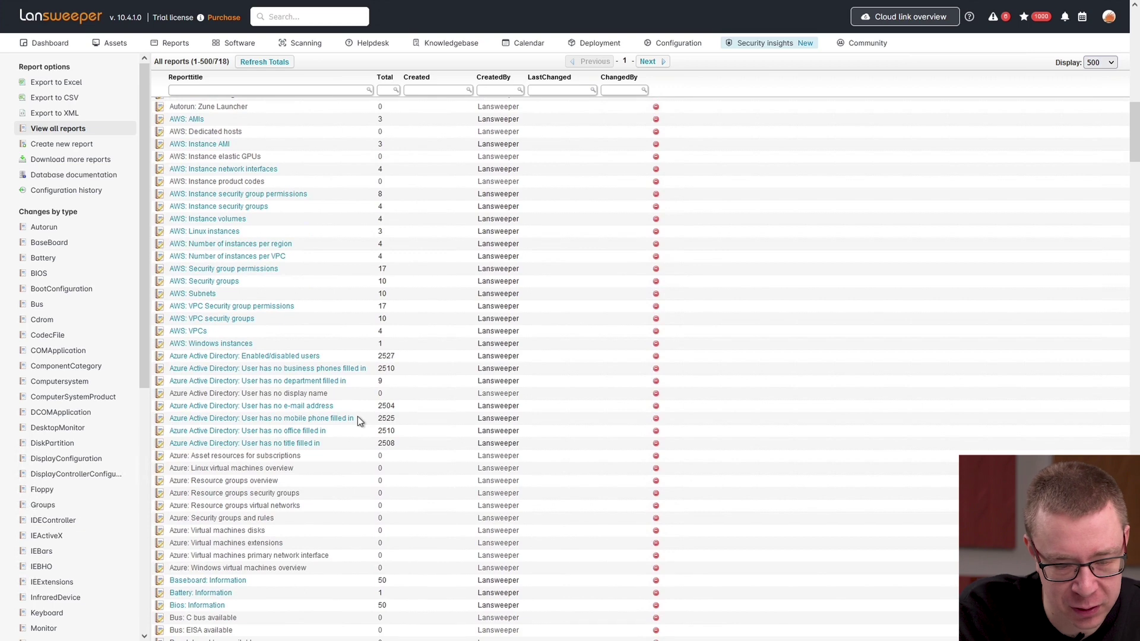
{"action": "scroll", "coordinate": [358, 418], "scroll_direction": "down", "scroll_amount": 20}
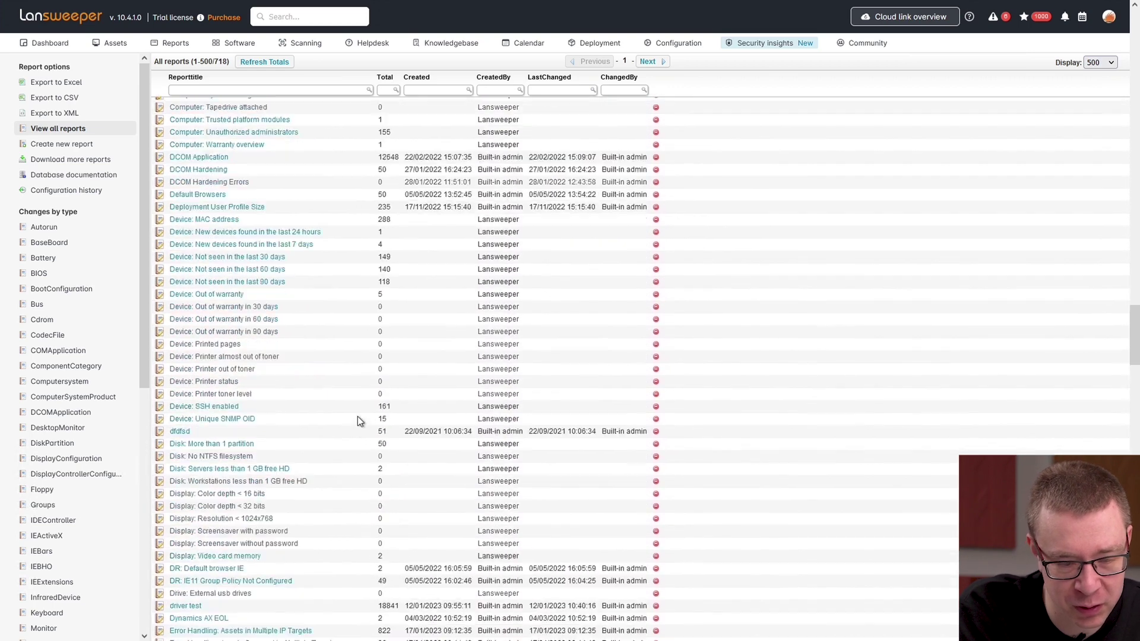
{"action": "scroll", "coordinate": [358, 419], "scroll_direction": "up", "scroll_amount": 20}
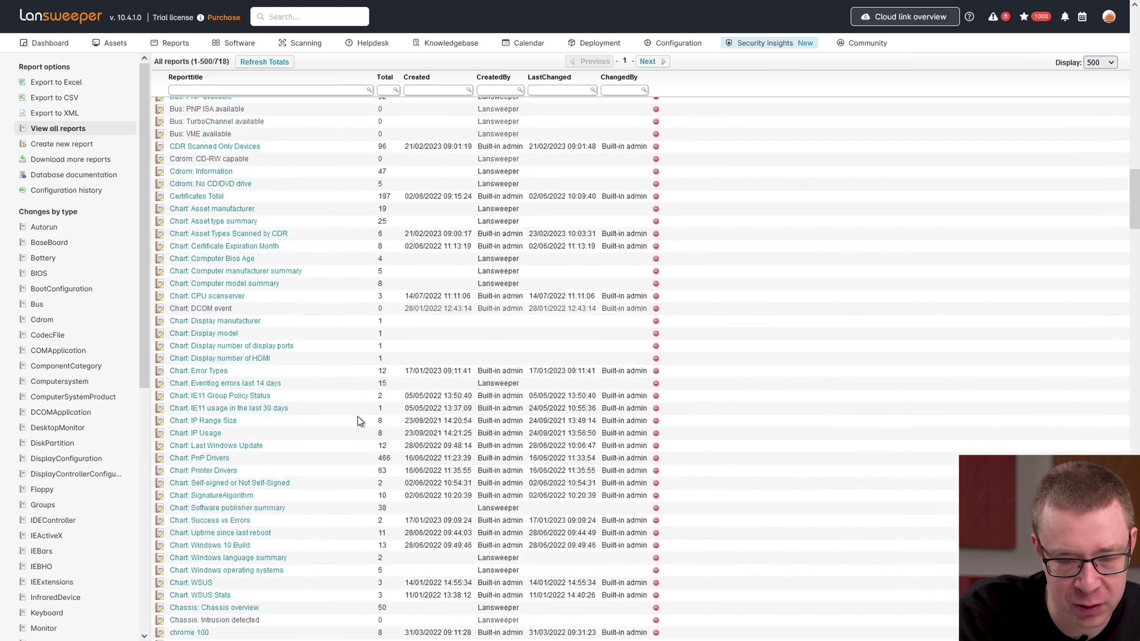
{"action": "scroll", "coordinate": [357, 421], "scroll_direction": "up", "scroll_amount": 15}
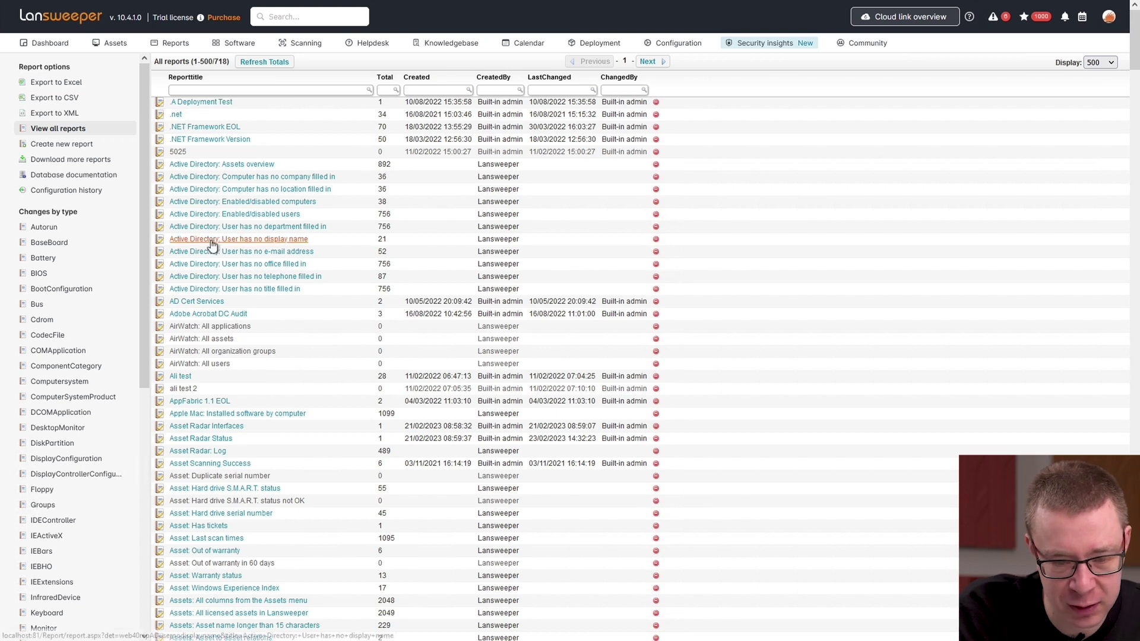
Step: Open the Active Directory: Enabled/disabled computers report
{"action": "left_click", "coordinate": [239, 202]}
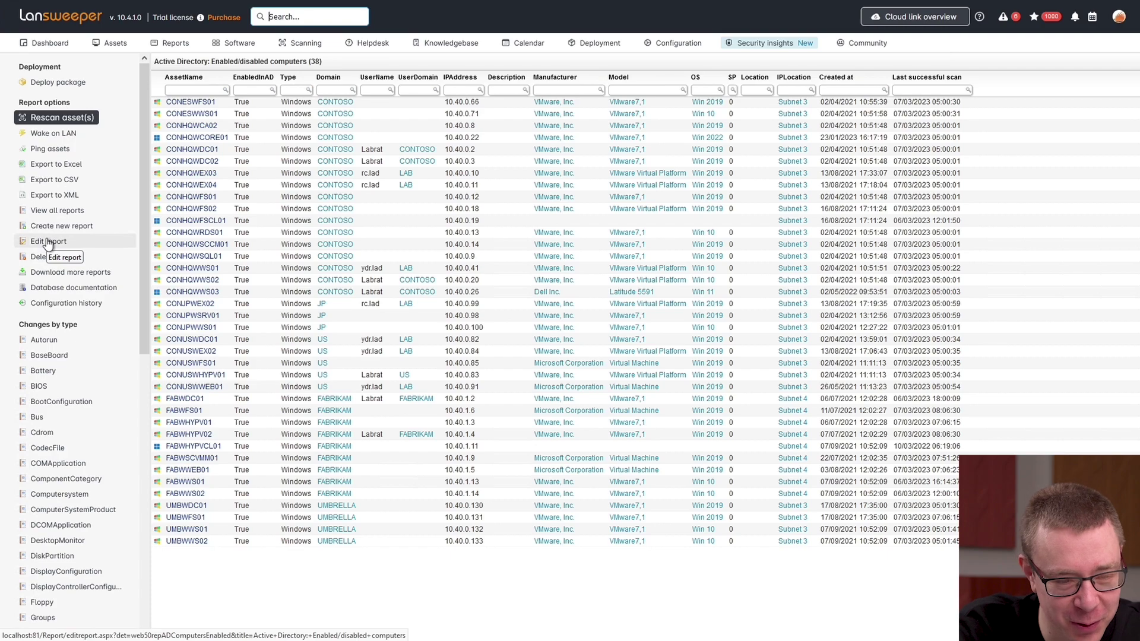
Step: Start a new report titled 'test', find tblAssets with an 'assets' search, and enlarge it
{"action": "left_click", "coordinate": [83, 232]}
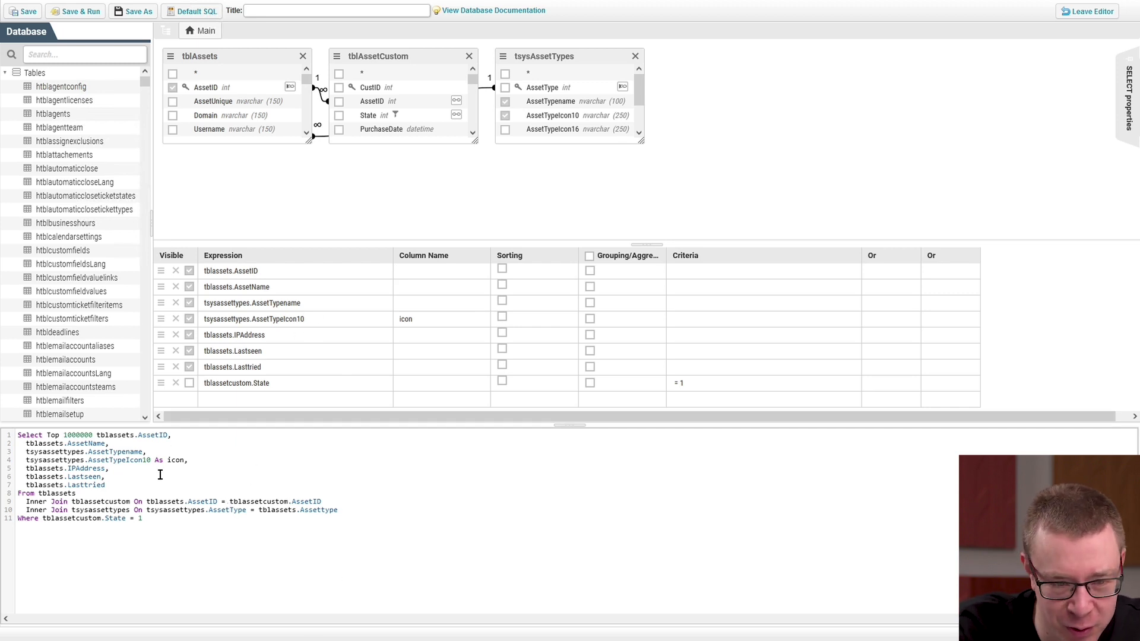
{"action": "left_click", "coordinate": [270, 16]}
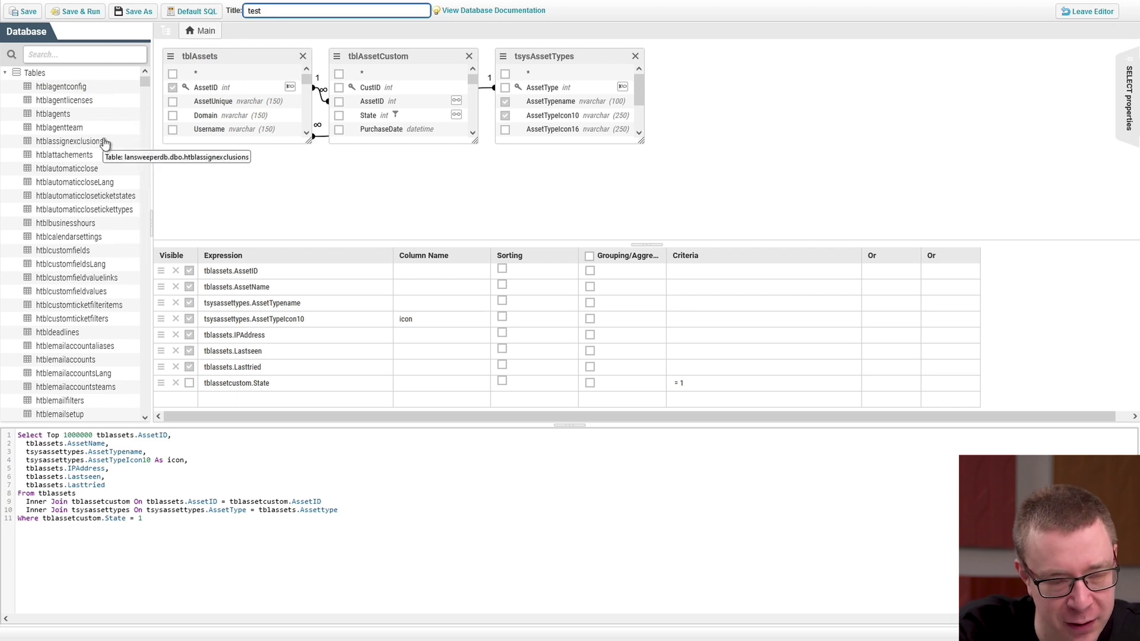
{"action": "left_click", "coordinate": [54, 52]}
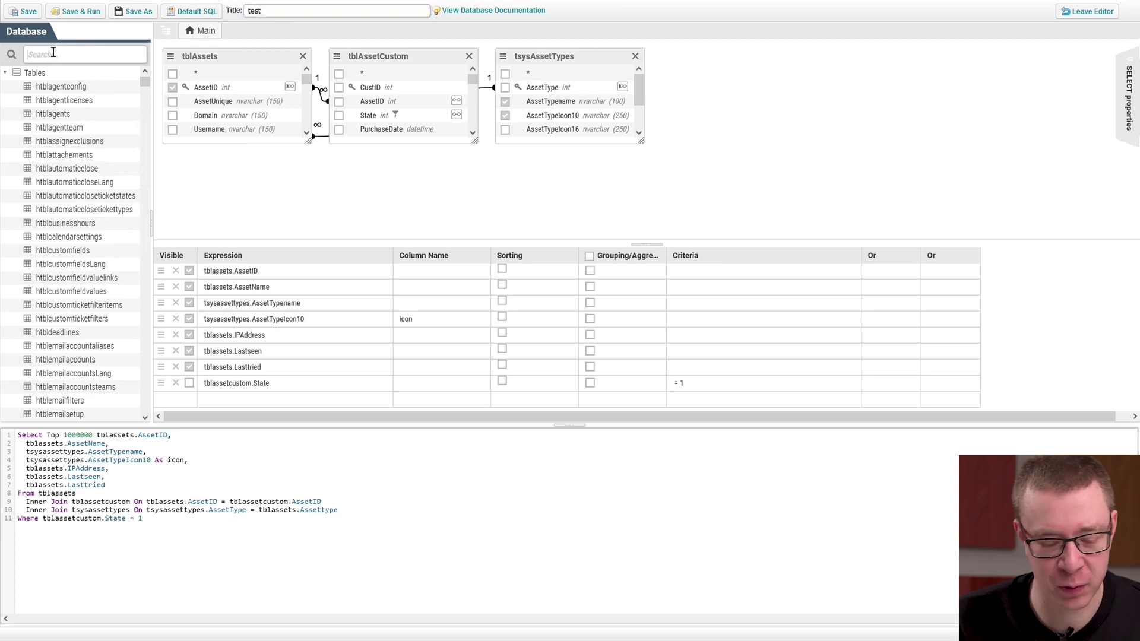
{"action": "type", "text": "asset"}
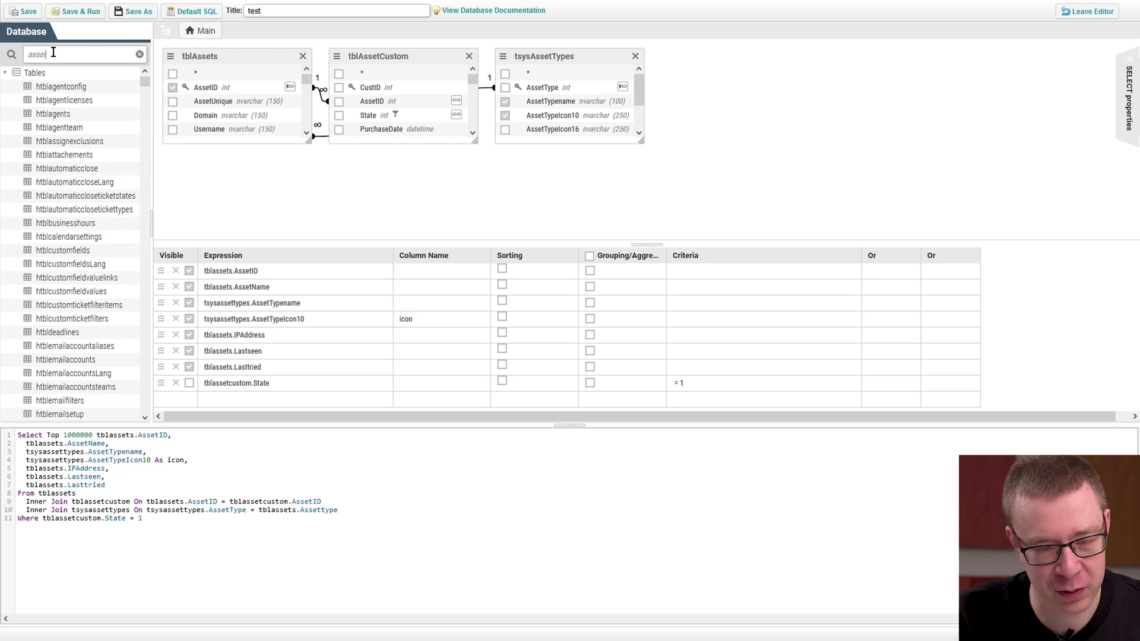
{"action": "type", "text": "s"}
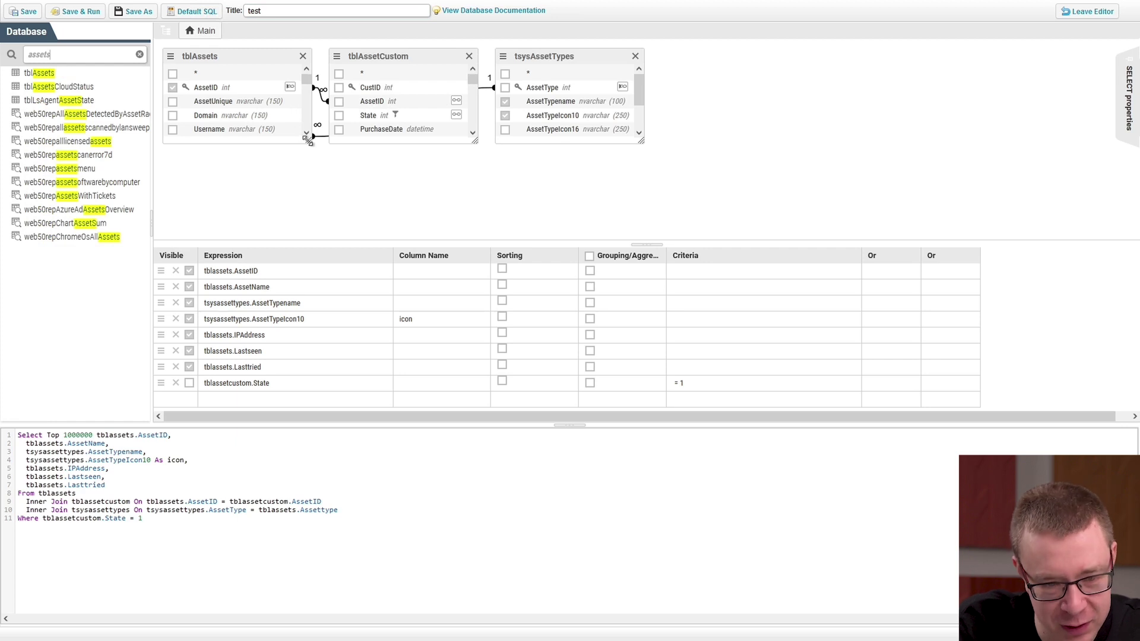
{"action": "left_click_drag", "start_coordinate": [308, 140], "coordinate": [312, 208]}
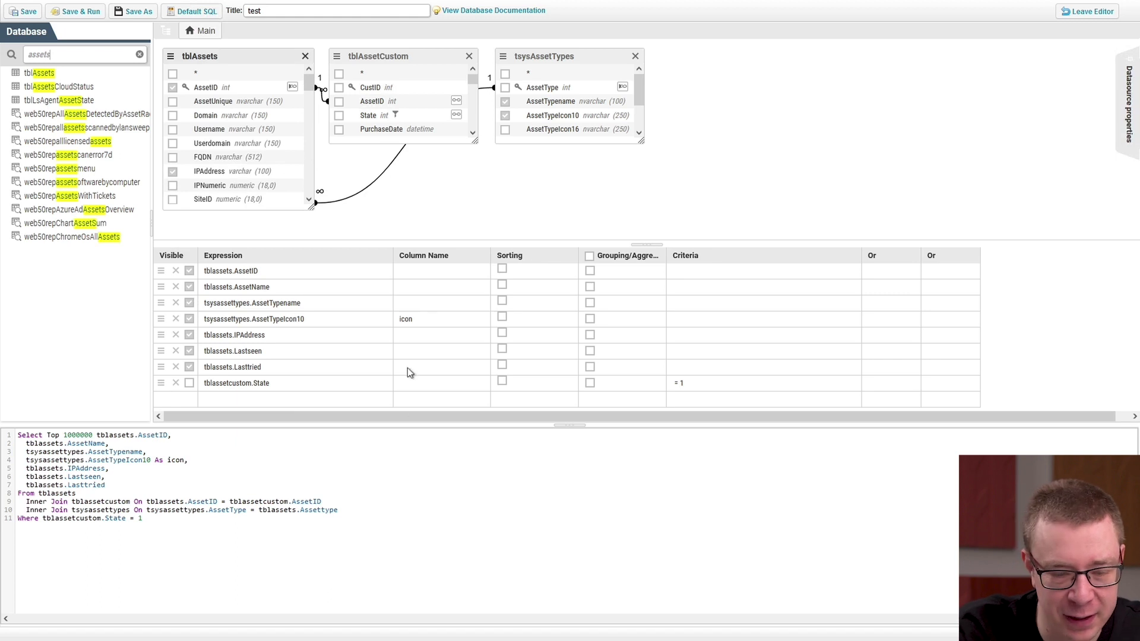
Step: Add a Like filter on AssetName for a specific name and join tblComputersystem on AssetID
{"action": "left_click", "coordinate": [683, 284]}
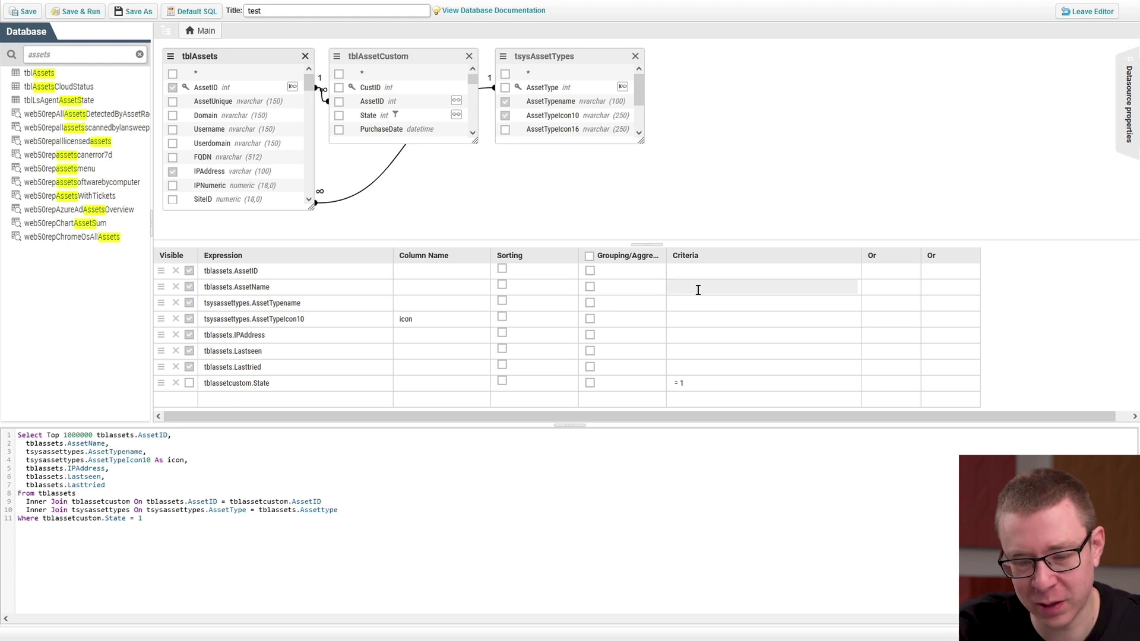
{"action": "type", "text": "like %esben"}
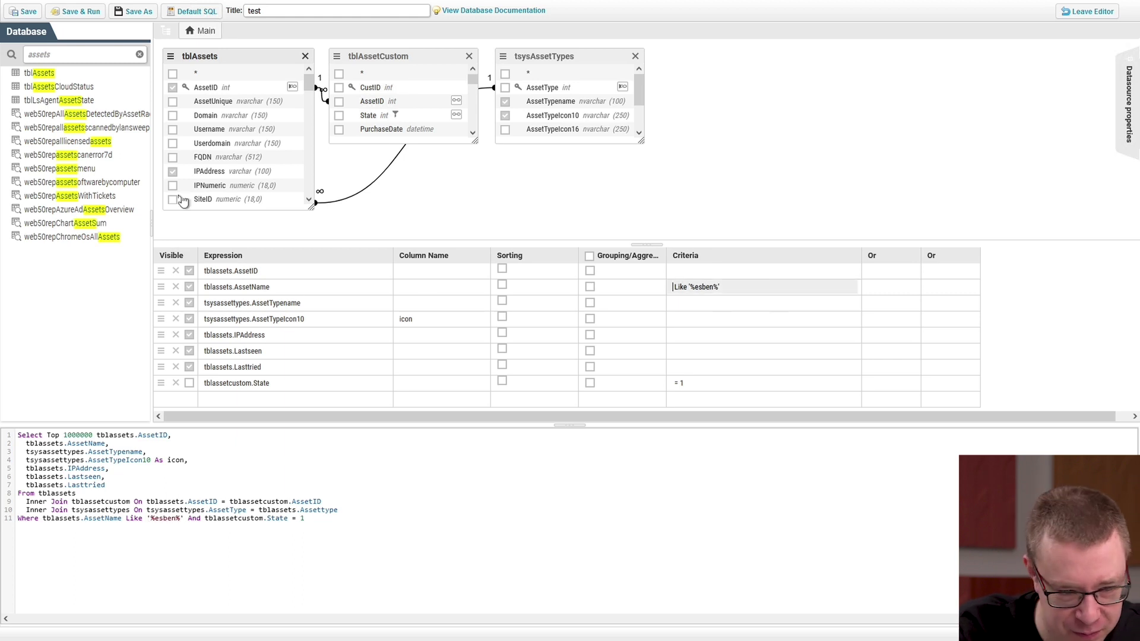
{"action": "left_click", "coordinate": [70, 54]}
{"action": "key", "text": "BackSpace"}
{"action": "key", "text": "BackSpace"}
{"action": "key", "text": "BackSpace"}
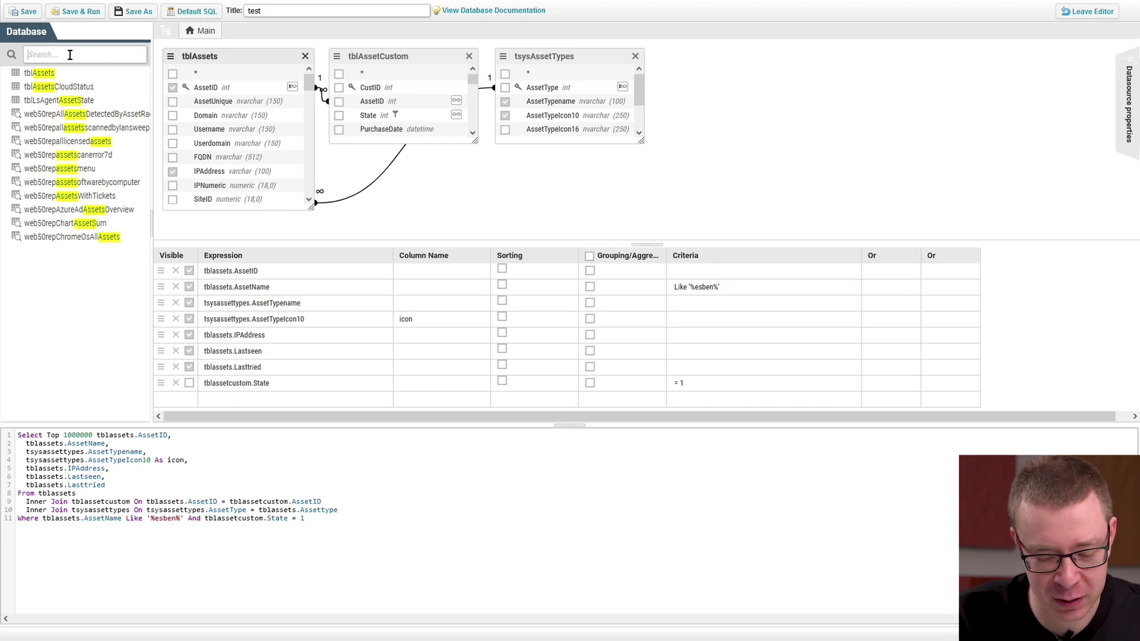
{"action": "type", "text": "computer"}
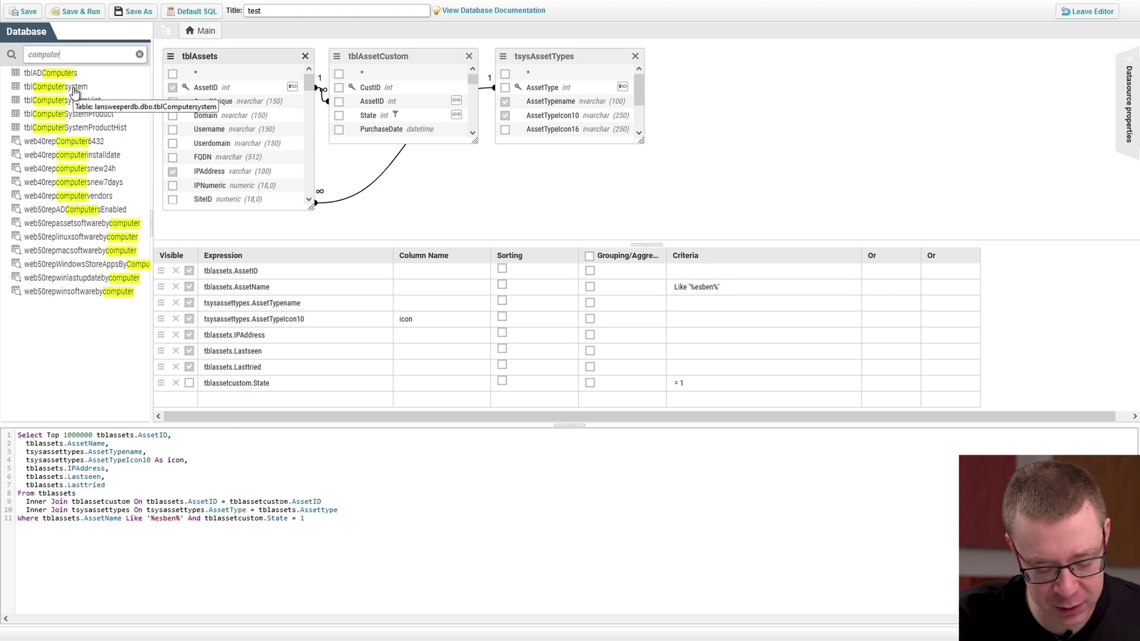
{"action": "left_click_drag", "start_coordinate": [89, 92], "coordinate": [814, 109]}
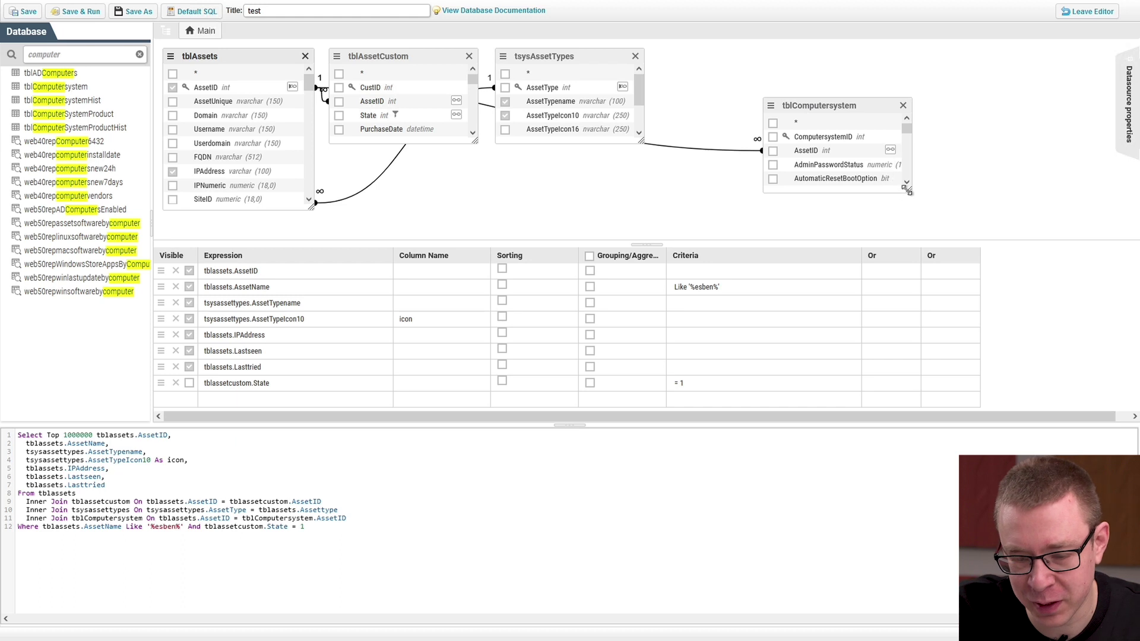
Step: Enlarge tblComputersystem and include its Domainrole, Powerstate and NumberOfProcessors columns
{"action": "left_click_drag", "start_coordinate": [908, 190], "coordinate": [928, 236]}
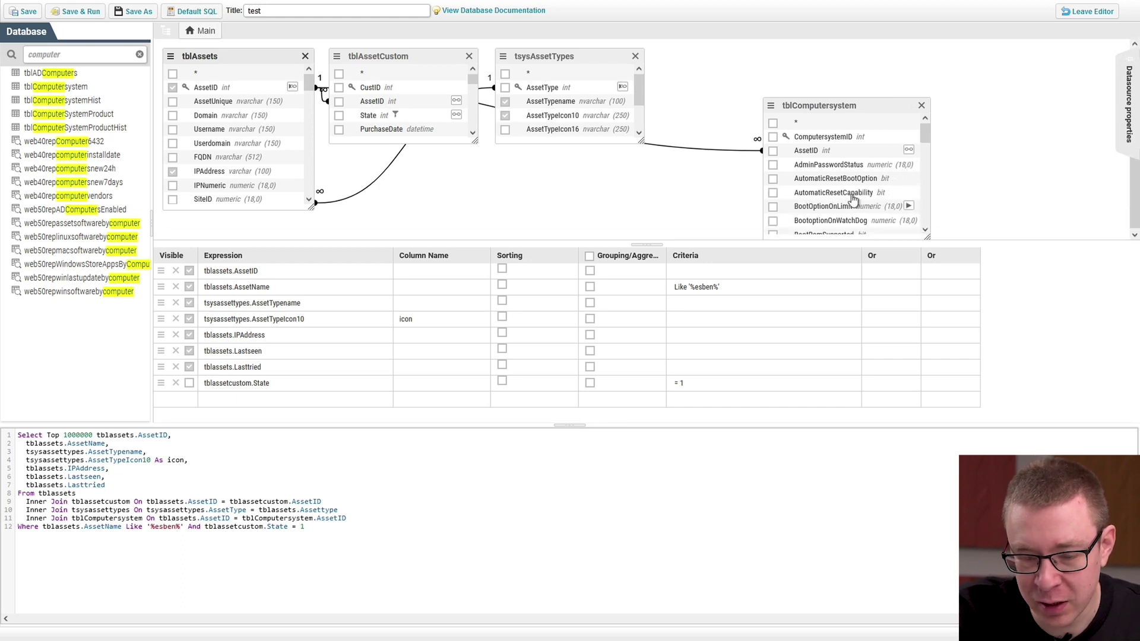
{"action": "scroll", "coordinate": [853, 198], "scroll_direction": "down", "scroll_amount": 4}
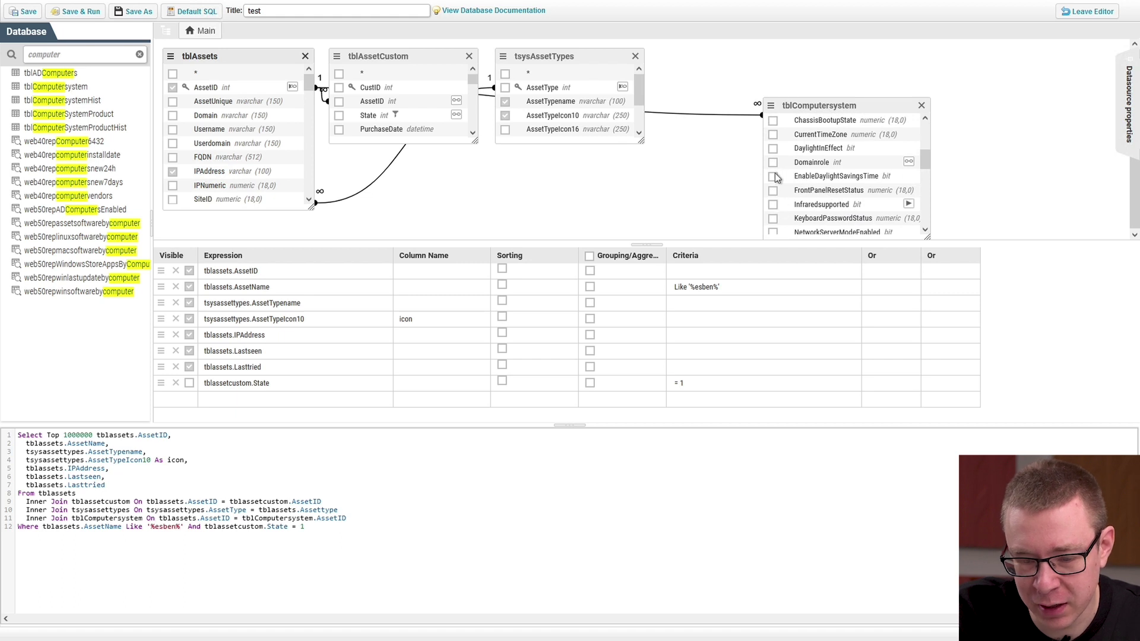
{"action": "left_click", "coordinate": [772, 164]}
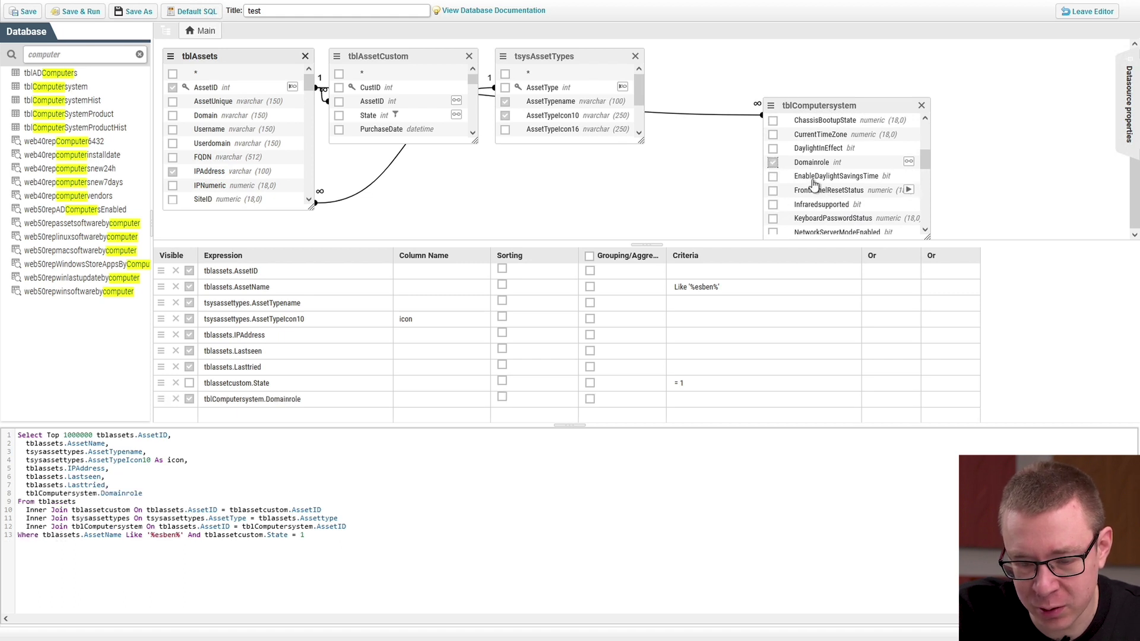
{"action": "scroll", "coordinate": [766, 175], "scroll_direction": "down", "scroll_amount": 5}
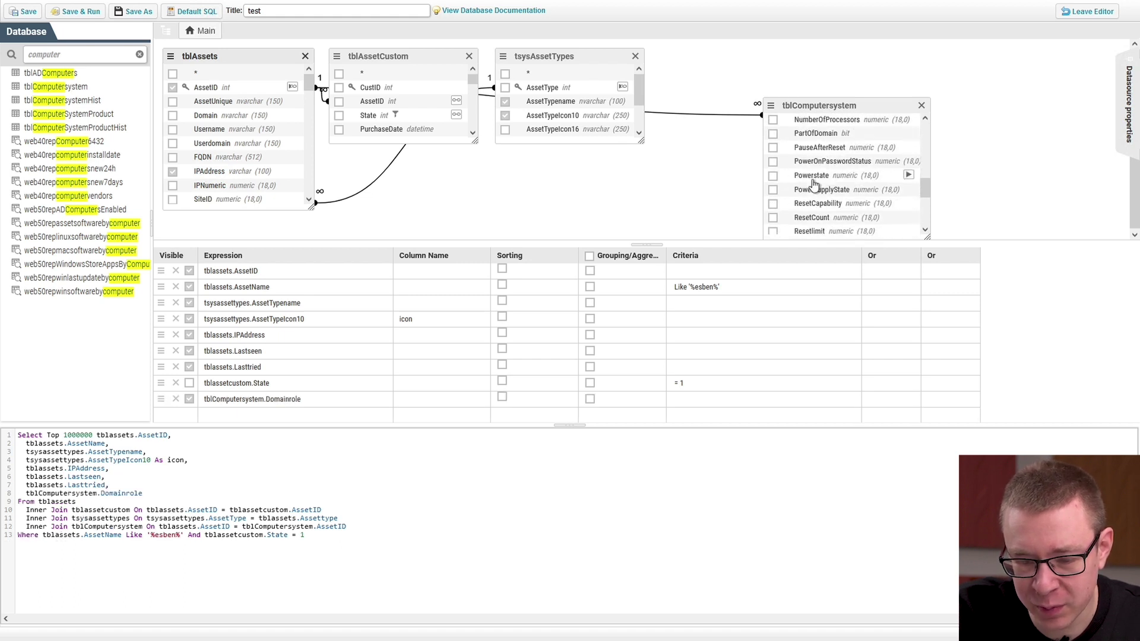
{"action": "left_click", "coordinate": [772, 175]}
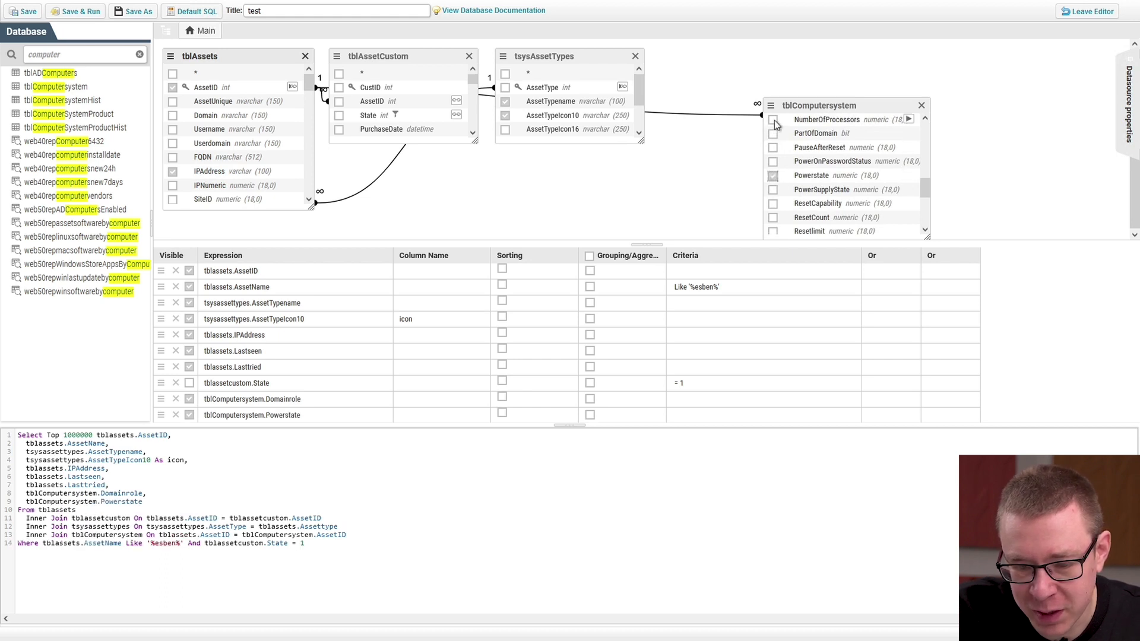
{"action": "left_click", "coordinate": [773, 120]}
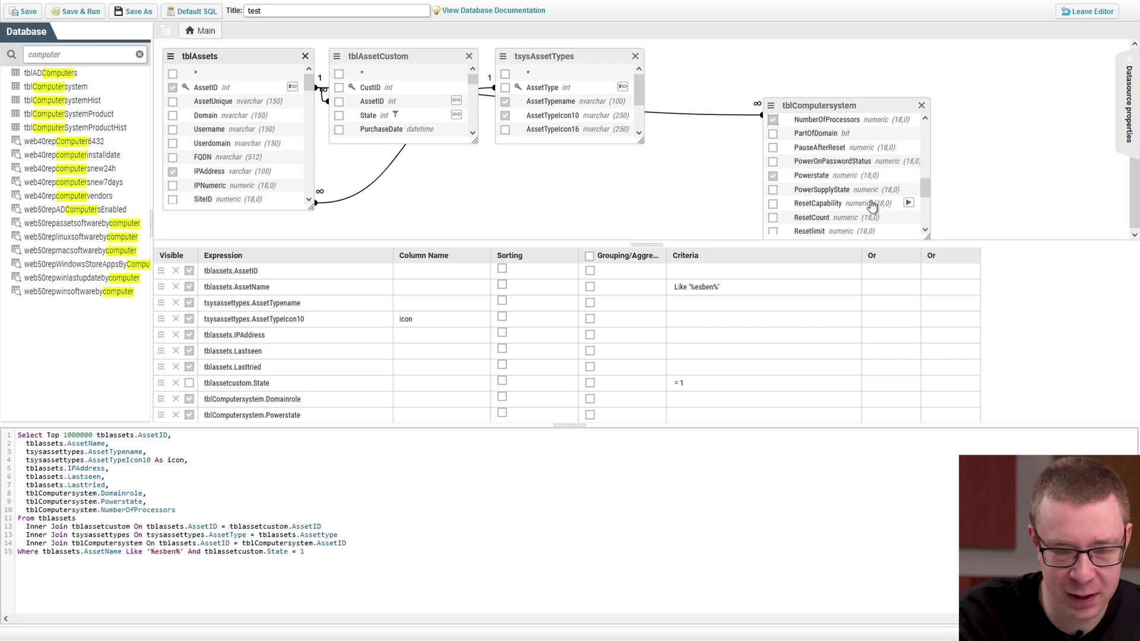
{"action": "mouse_move", "coordinate": [37, 6]}
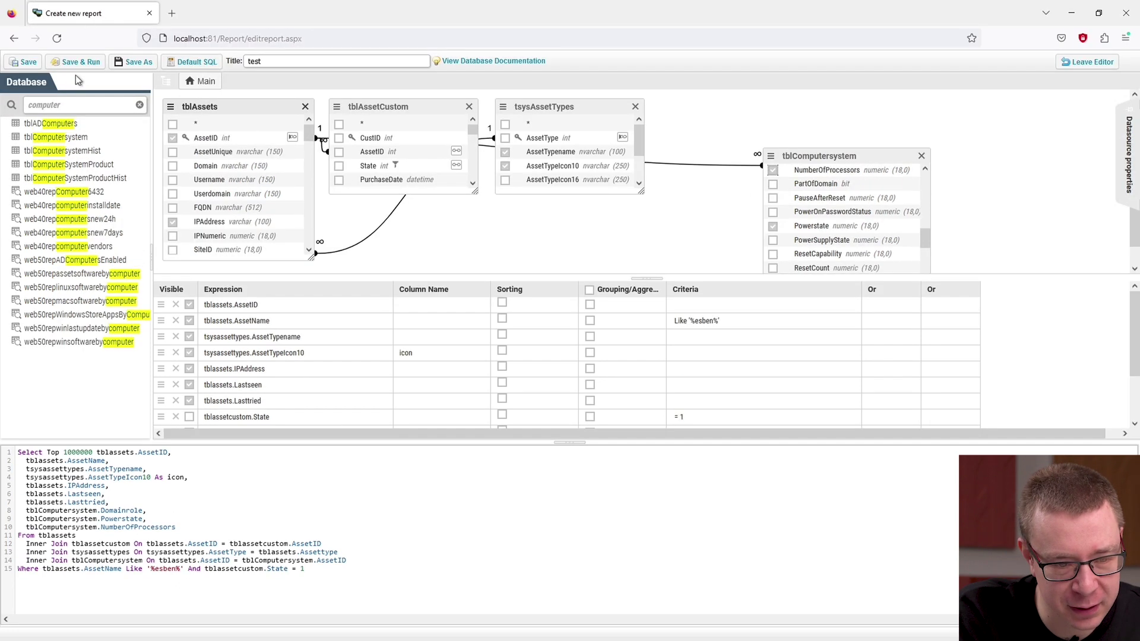
Step: Save and run the 'test' report, showing 8 matching assets with role, power state and processors
{"action": "left_click", "coordinate": [77, 62]}
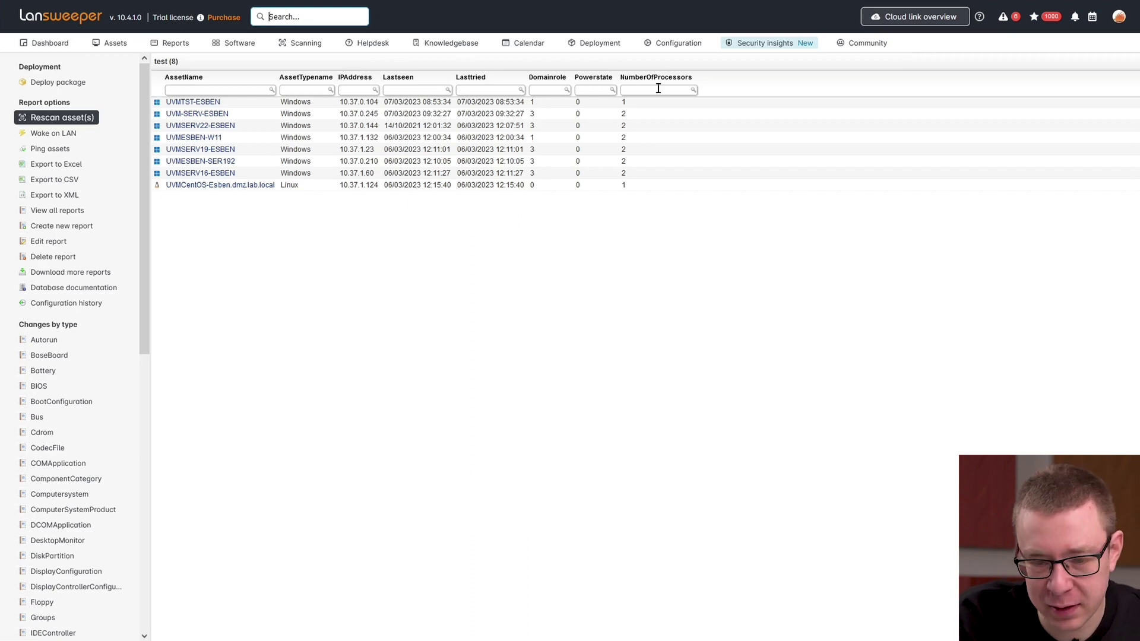
{"action": "mouse_move", "coordinate": [674, 43]}
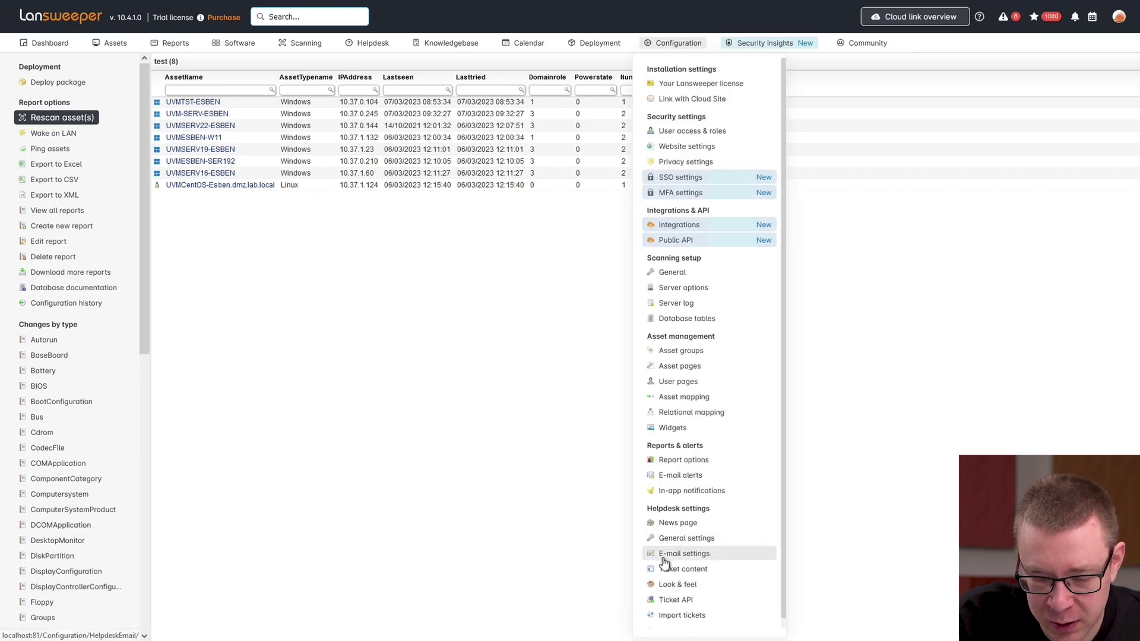
Step: Go to Configuration > E-mail alerts and open the Add report picker under E-mail/Export reports
{"action": "left_click", "coordinate": [677, 476]}
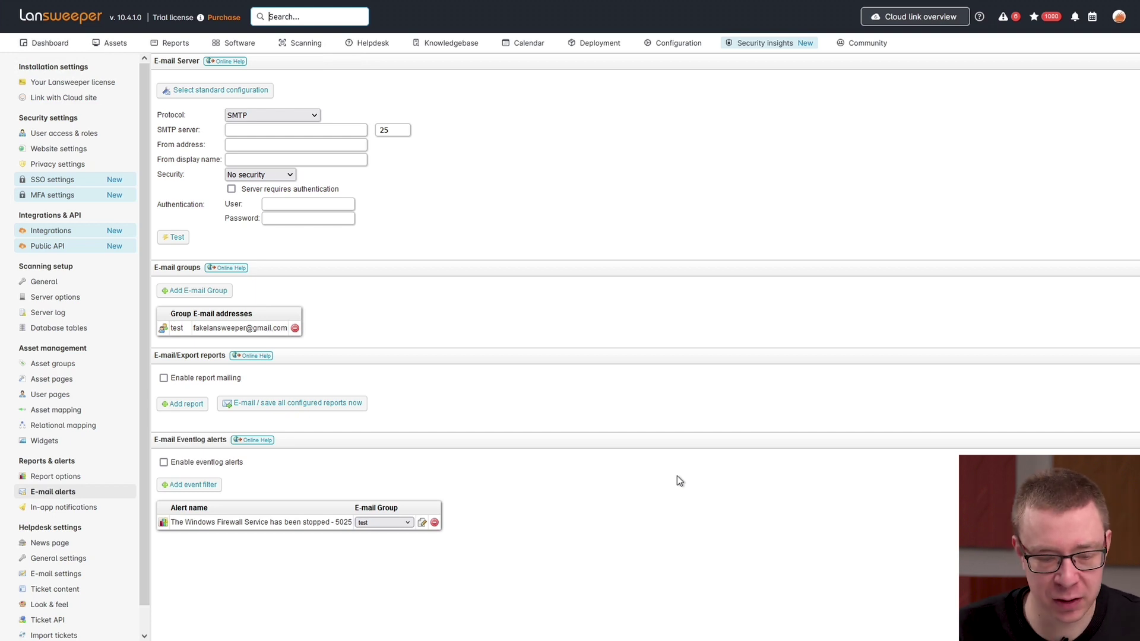
{"action": "left_click", "coordinate": [174, 407]}
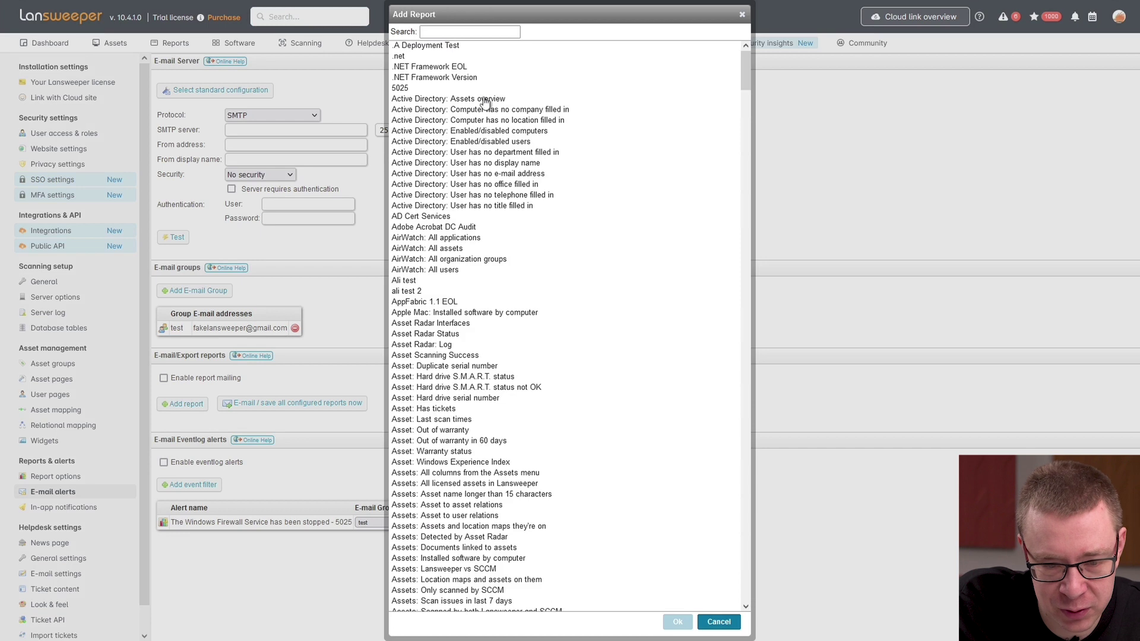
Step: Add the Active Directory: Enabled/disabled computers report with alert type E-mail, group test, Excel export
{"action": "left_click", "coordinate": [483, 132]}
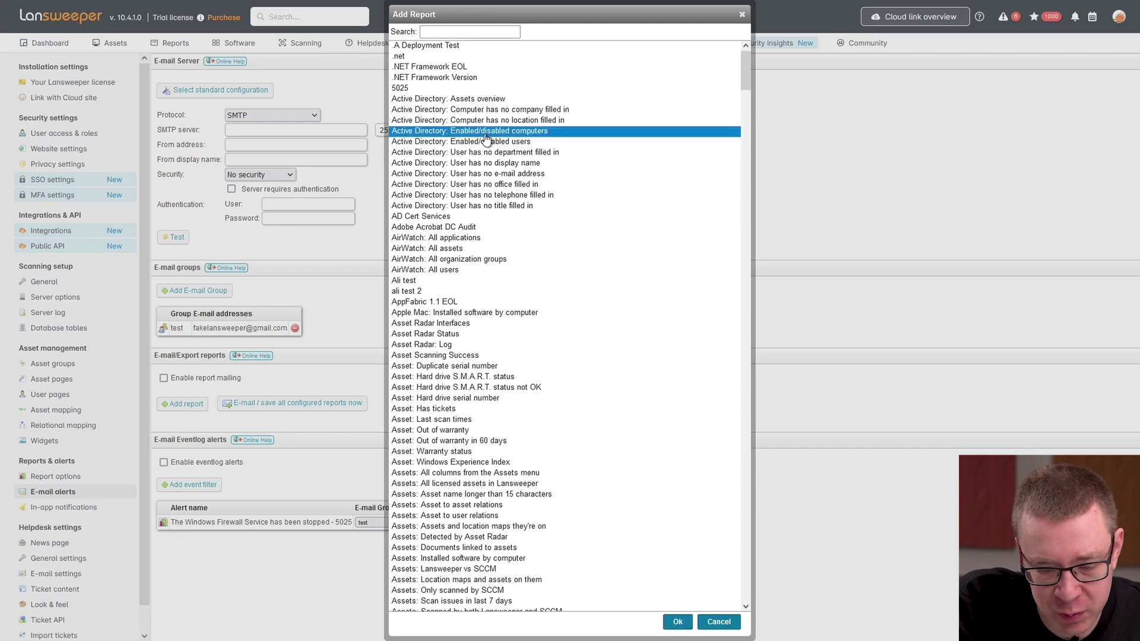
{"action": "left_click", "coordinate": [682, 623]}
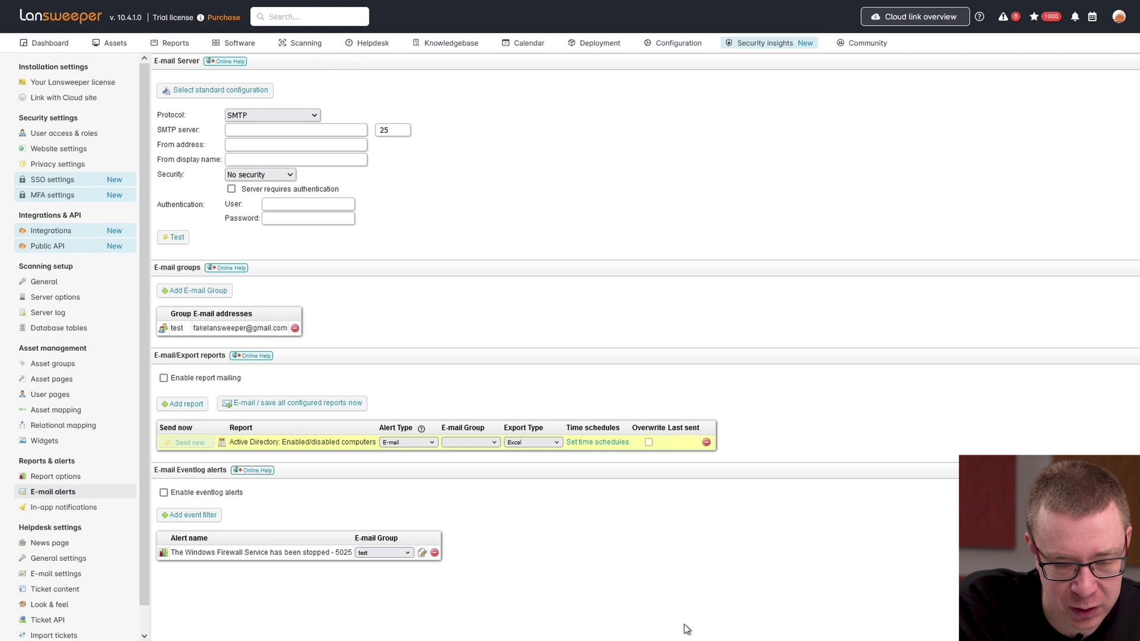
{"action": "left_click", "coordinate": [423, 443]}
{"action": "left_click", "coordinate": [423, 443]}
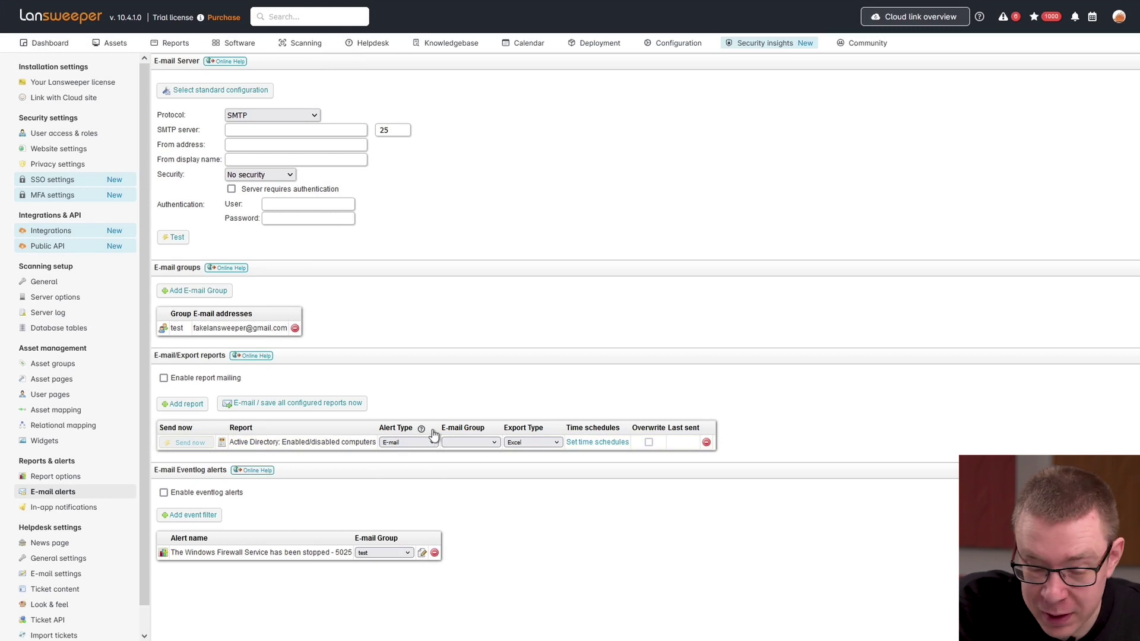
{"action": "left_click", "coordinate": [490, 442]}
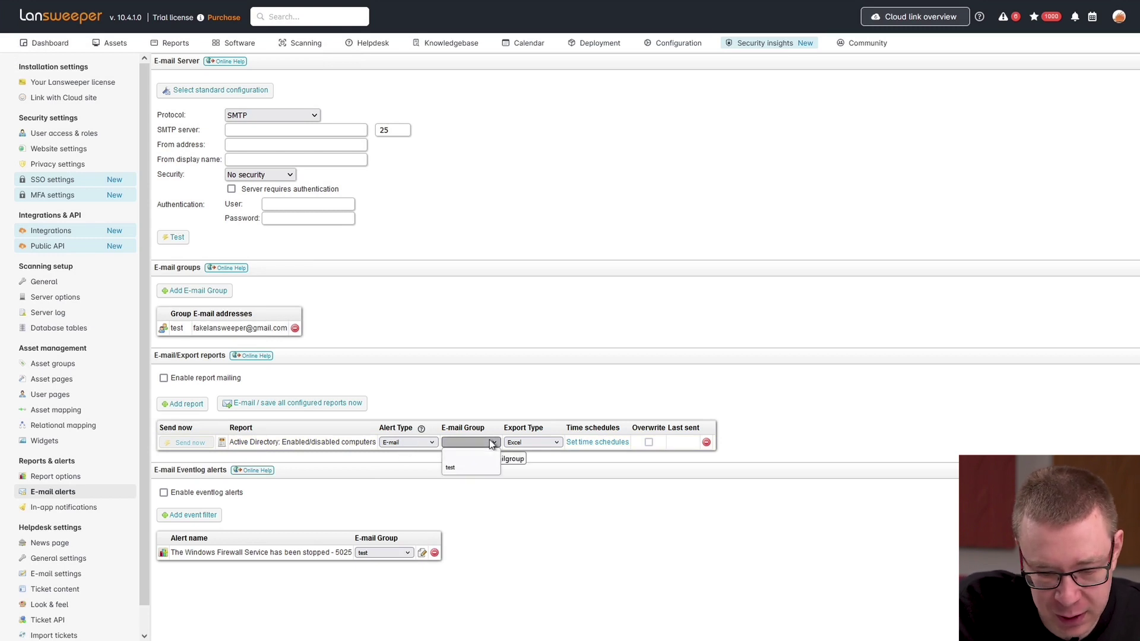
{"action": "left_click", "coordinate": [457, 468]}
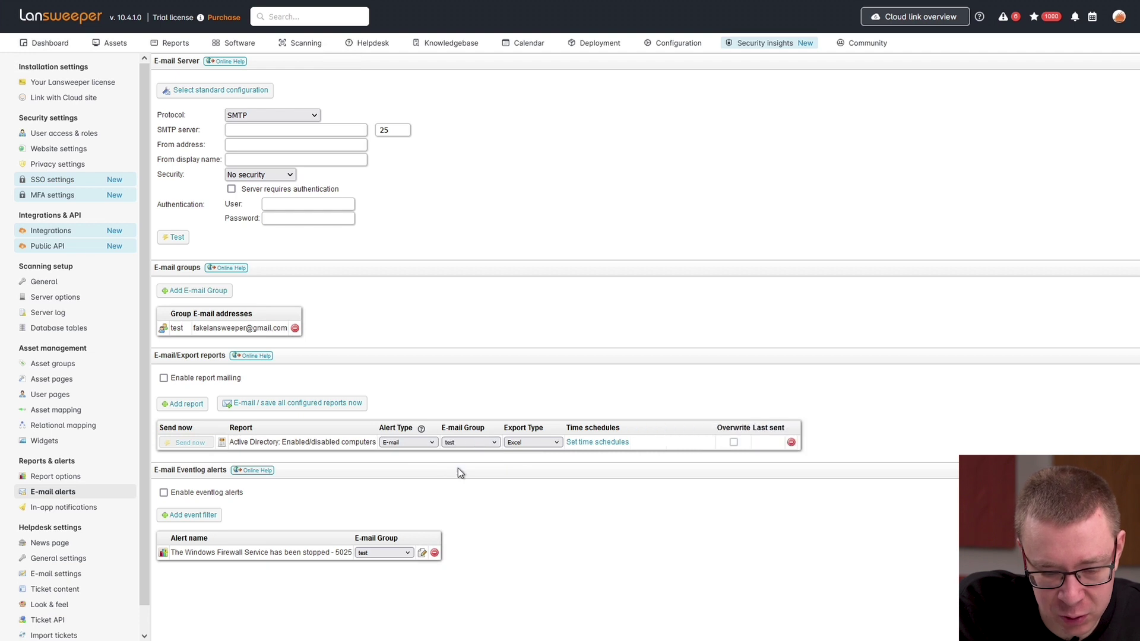
{"action": "left_click", "coordinate": [554, 443]}
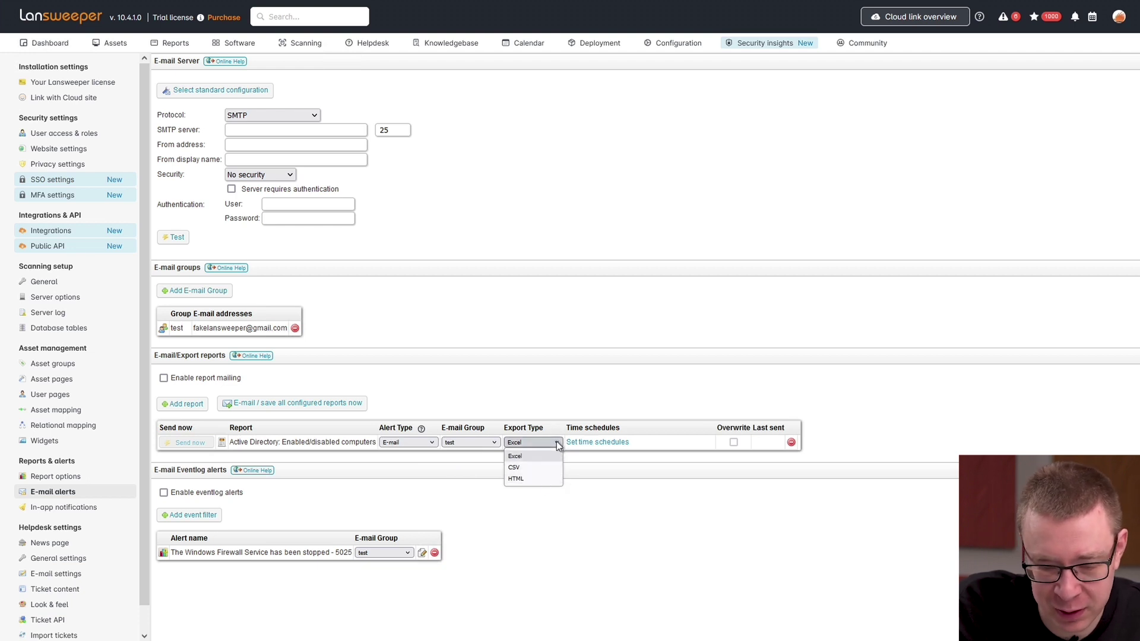
{"action": "left_click", "coordinate": [559, 443]}
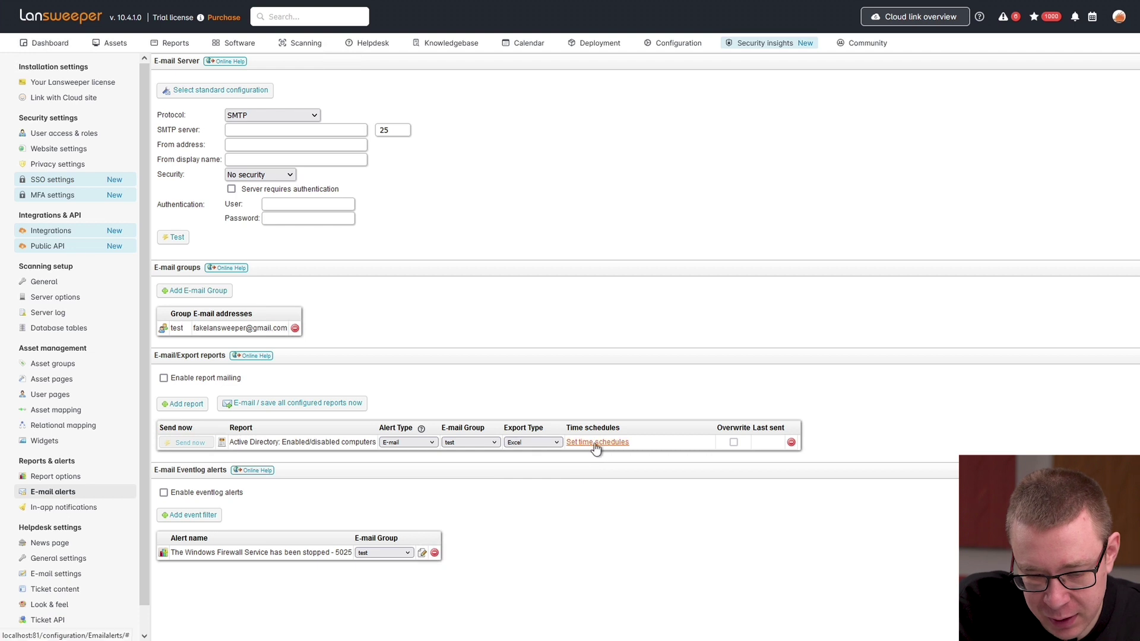